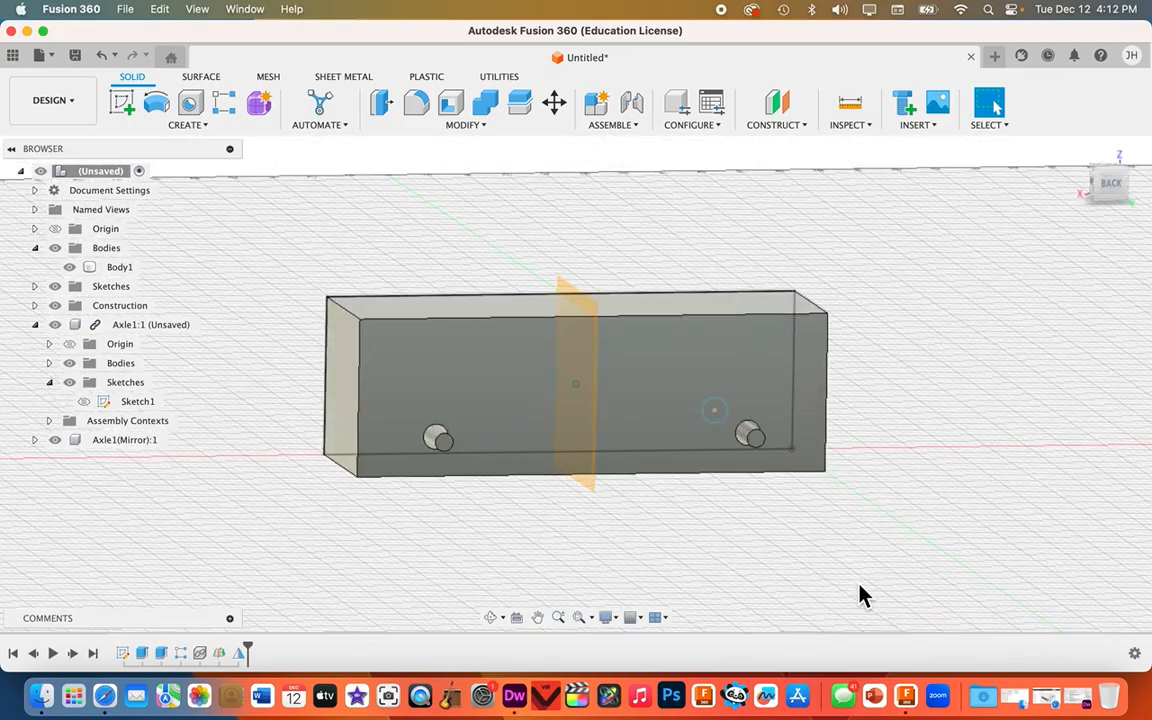
- Create an external standard component named Wheel1 in the RaceCar_Training location and make it active
scroll(862, 595, "right", 4, "shift")
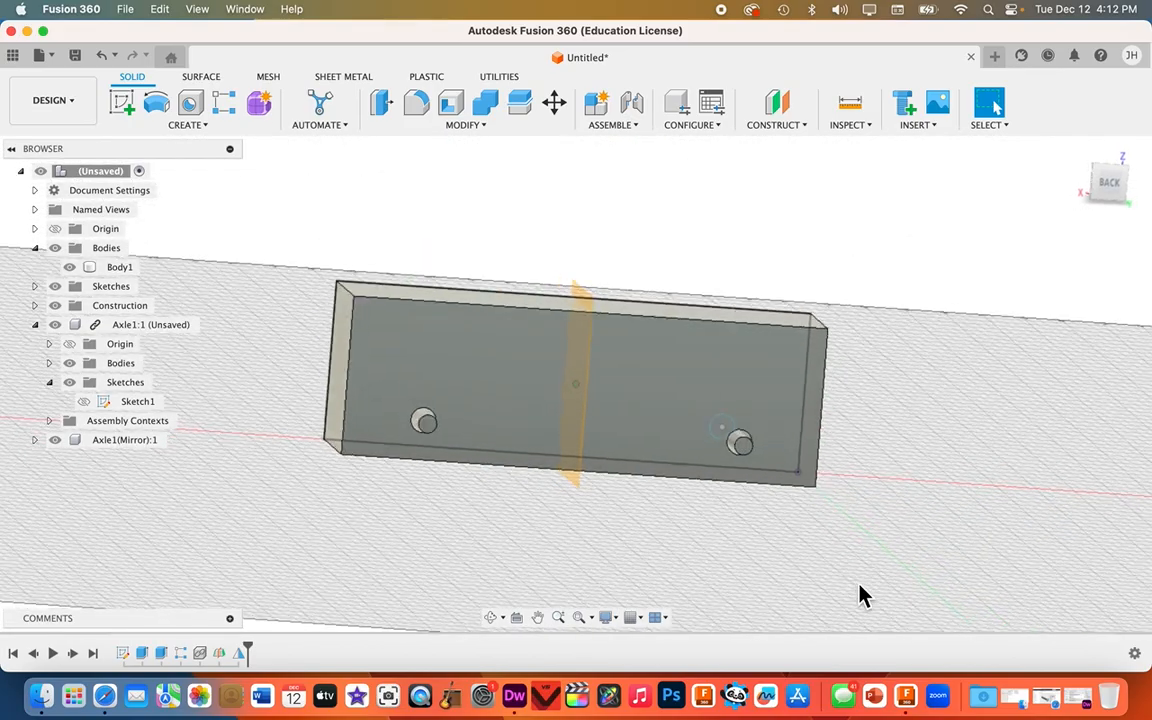
left_click(1110, 190)
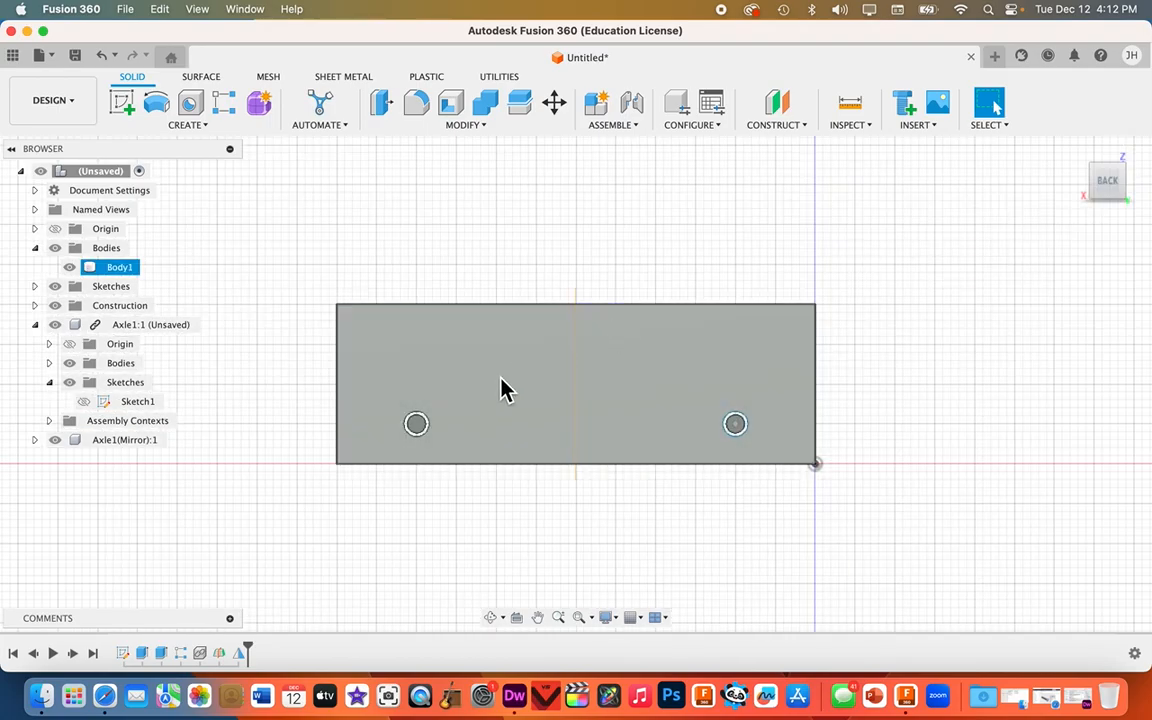
scroll(420, 430, "up", 3)
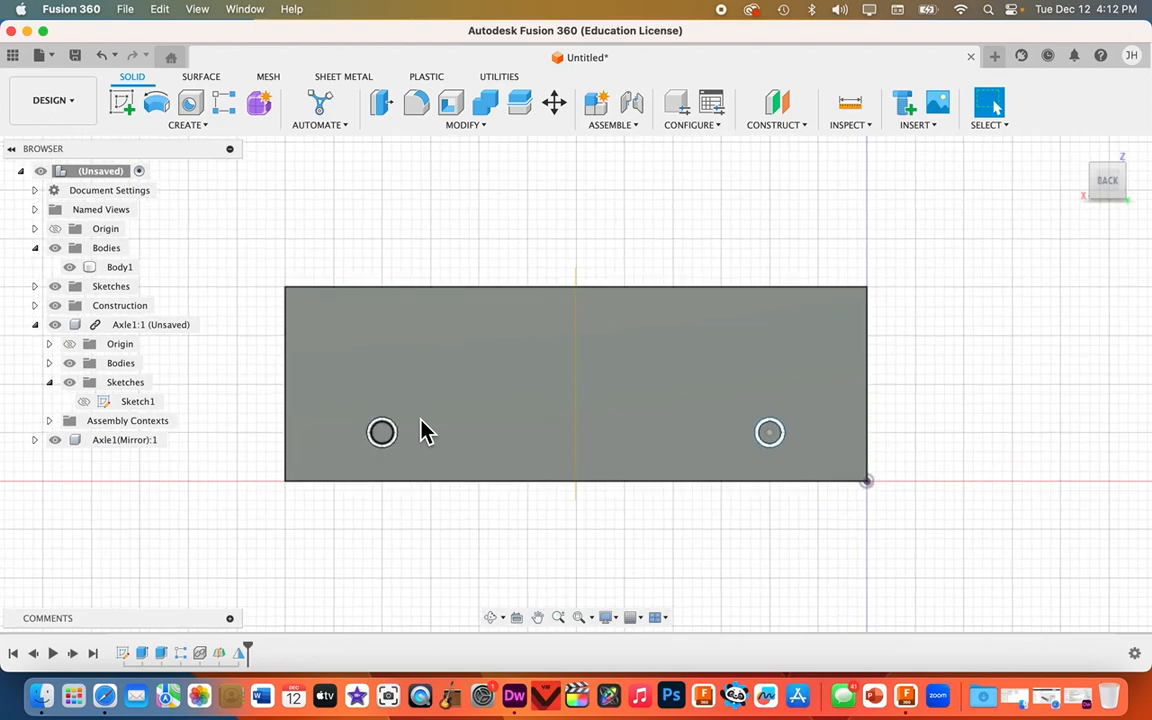
scroll(385, 450, "up", 2)
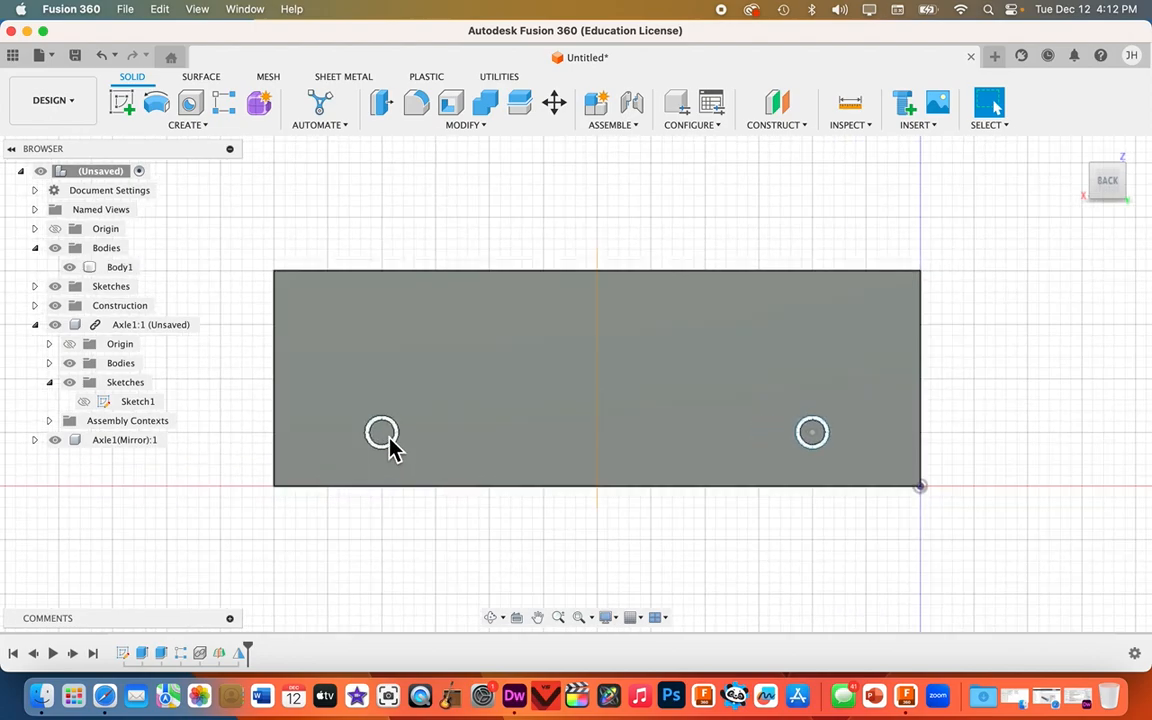
middle_click_drag(342, 447, 476, 445)
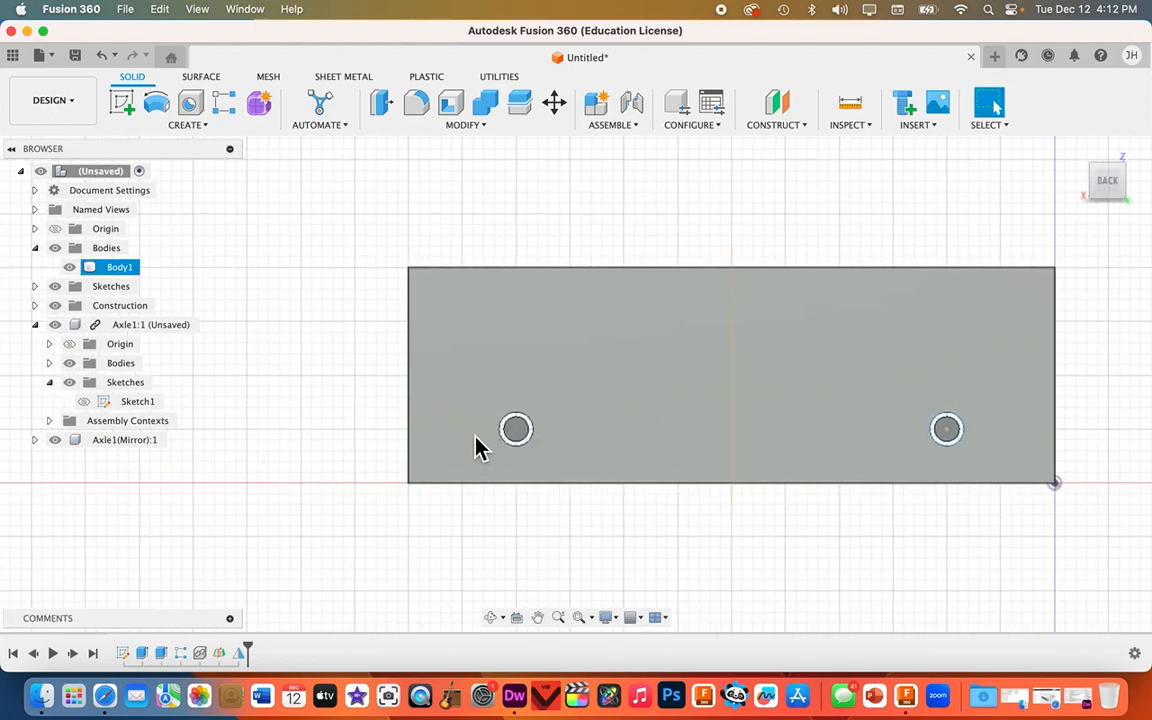
scroll(520, 466, "up", 5)
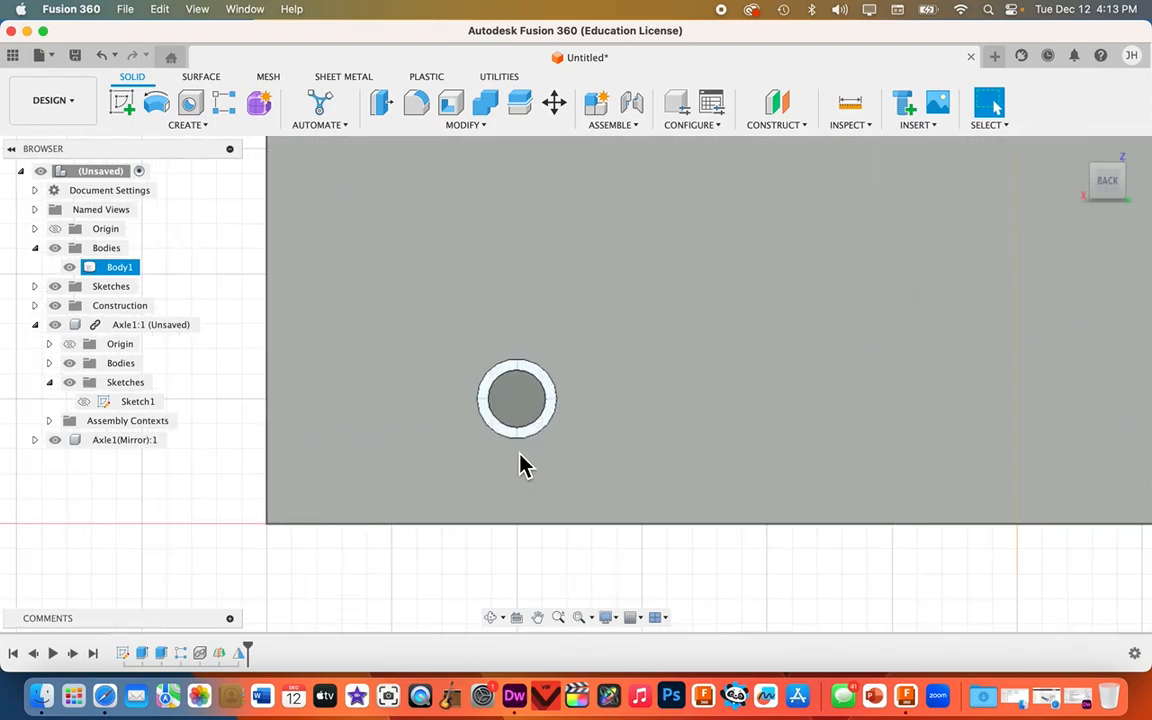
scroll(540, 420, "up", 1)
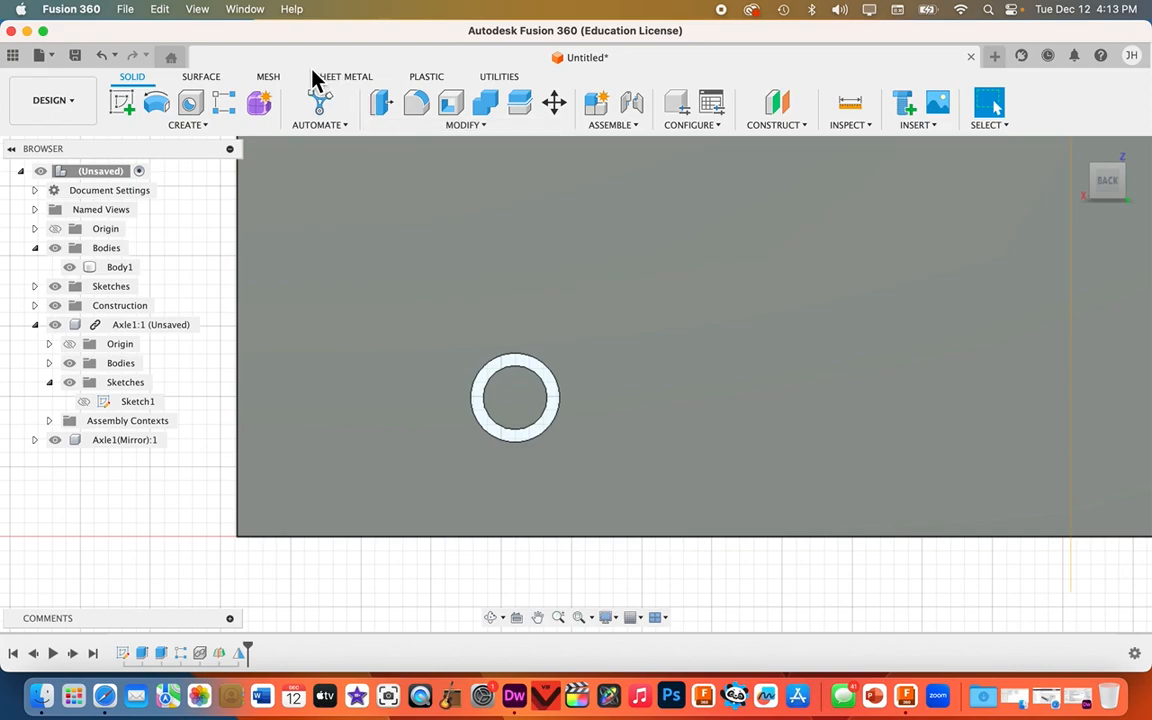
left_click(212, 128)
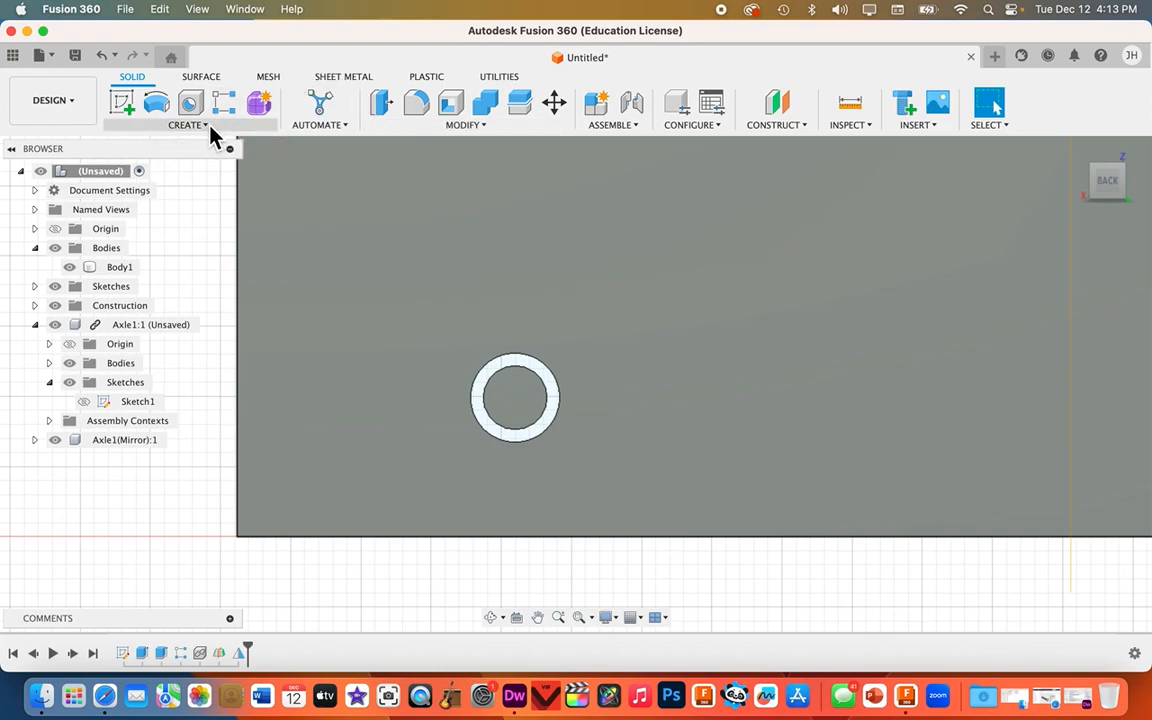
left_click(210, 130)
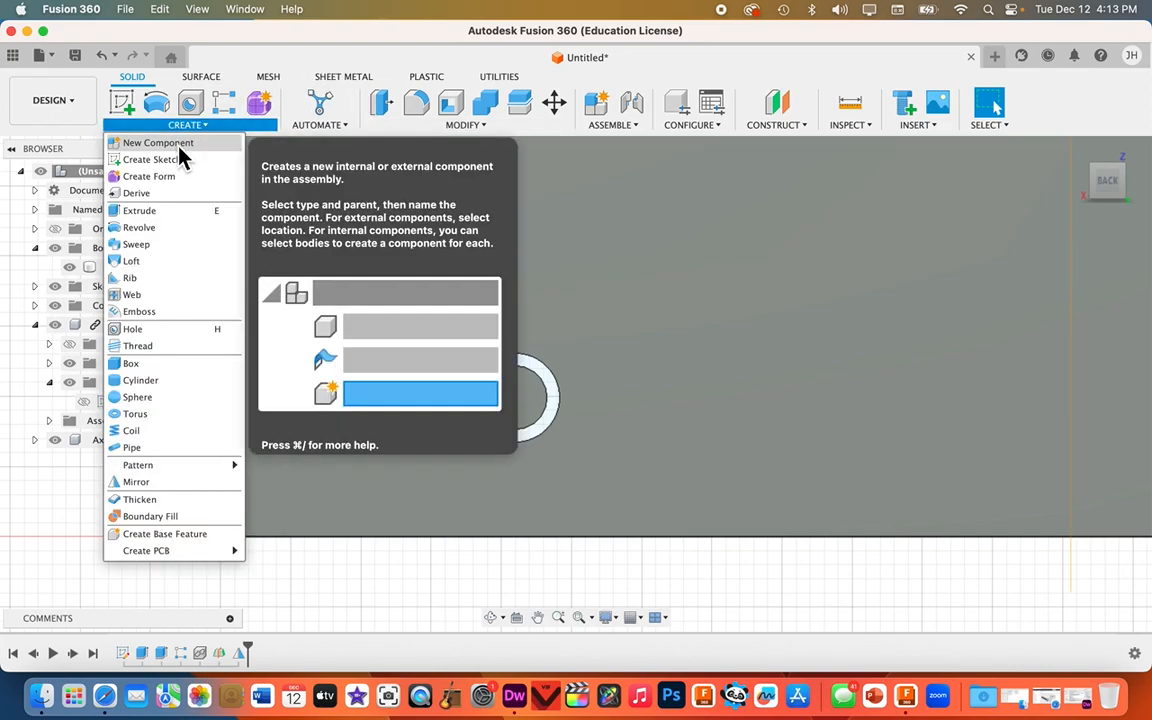
left_click(180, 148)
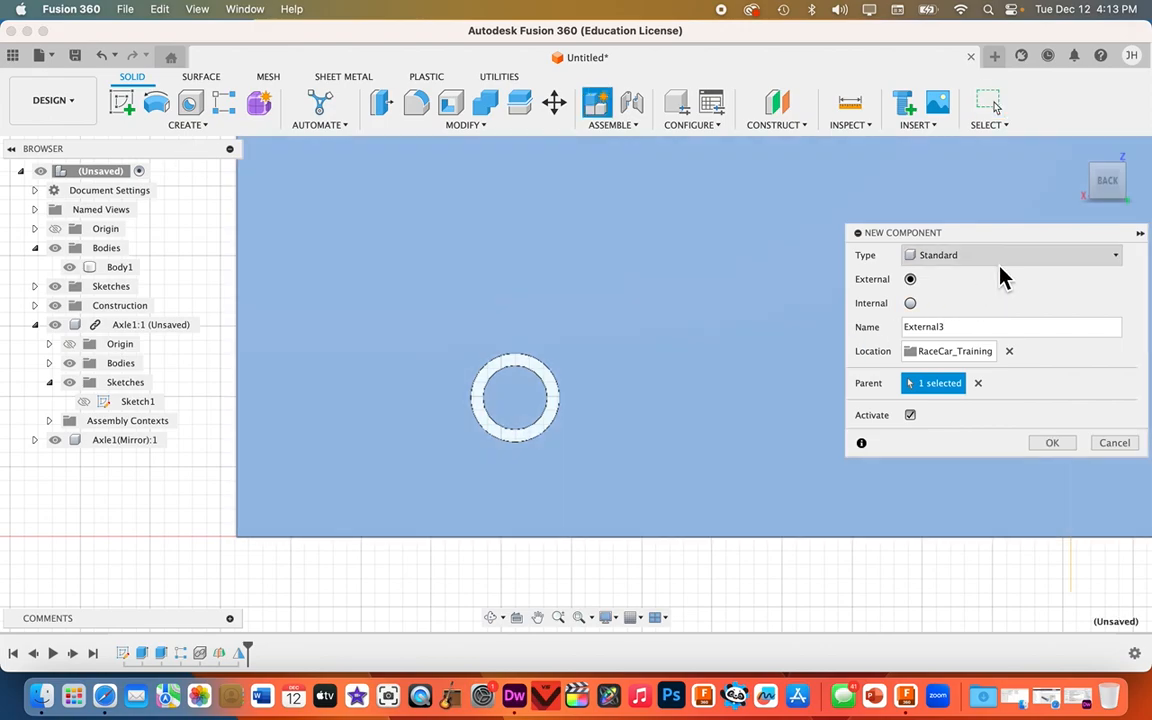
left_click(956, 328)
double_click(956, 328)
type("Wheel1")
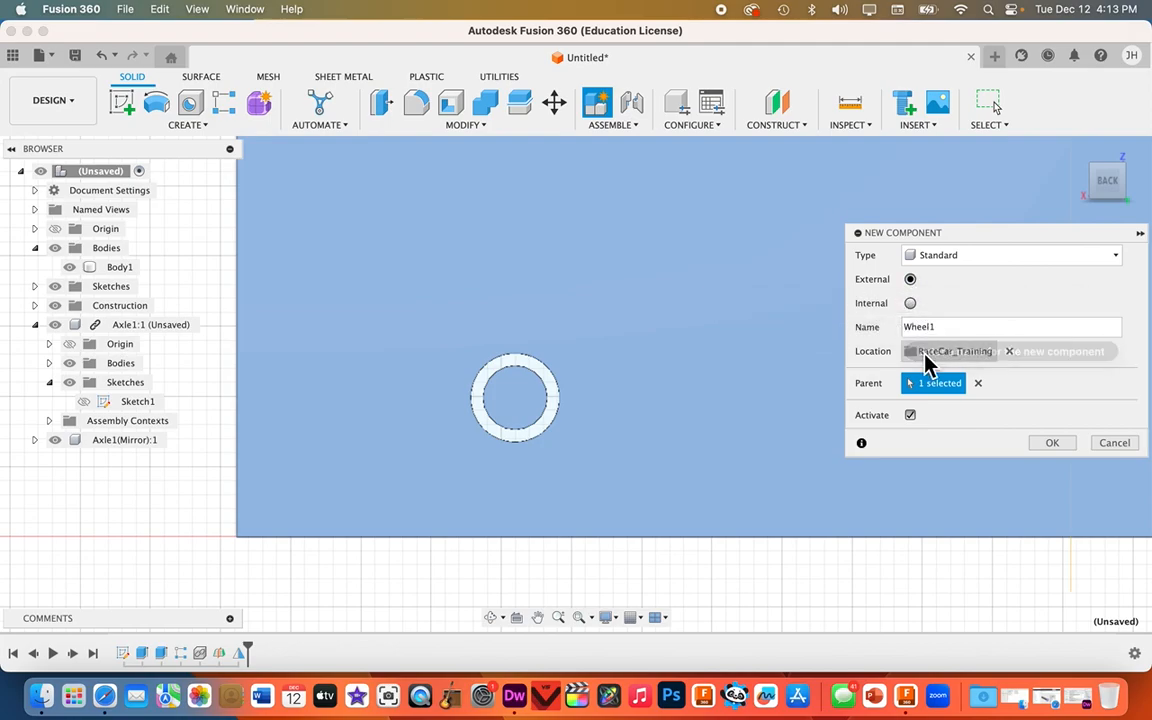
left_click(1052, 446)
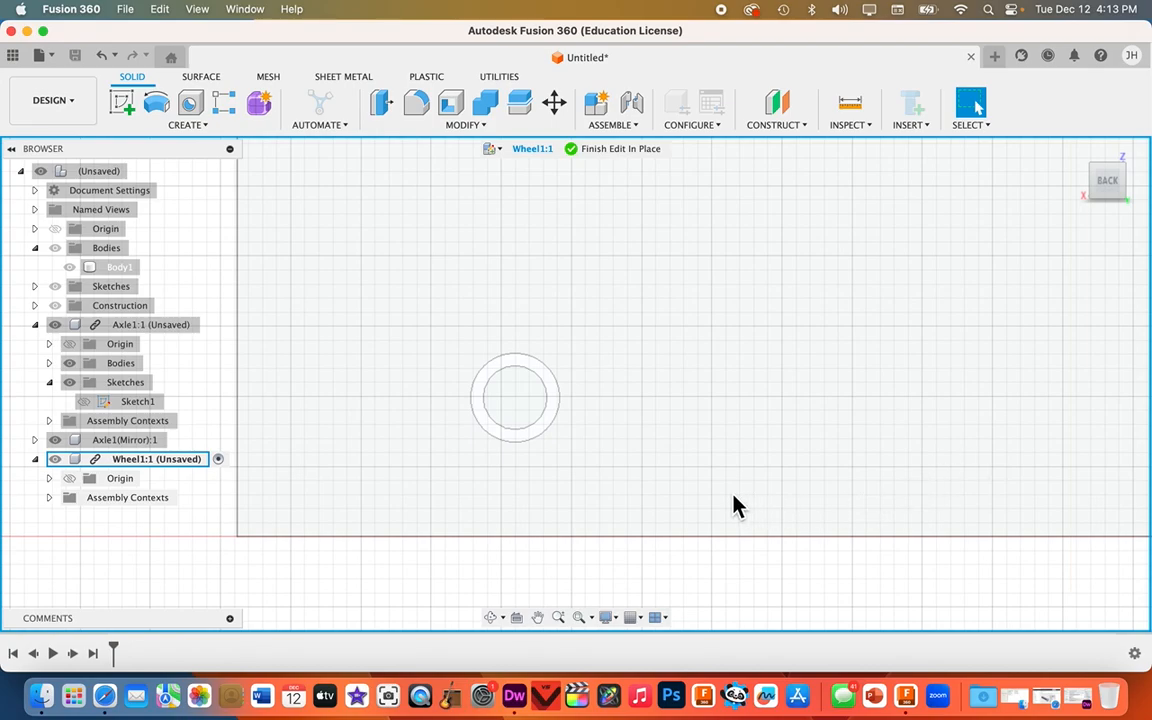
- Sketch a 30 mm diameter circle on the axle's end face, centred on the axle, and finish the sketch
right_click(527, 412)
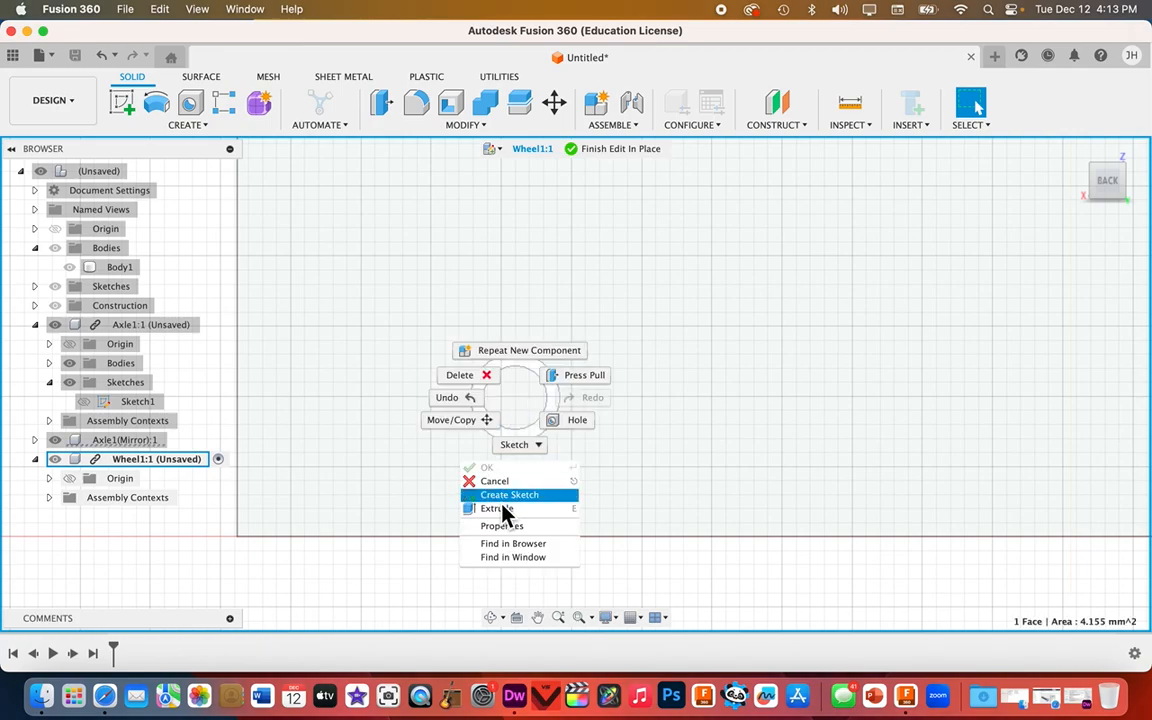
left_click(541, 448)
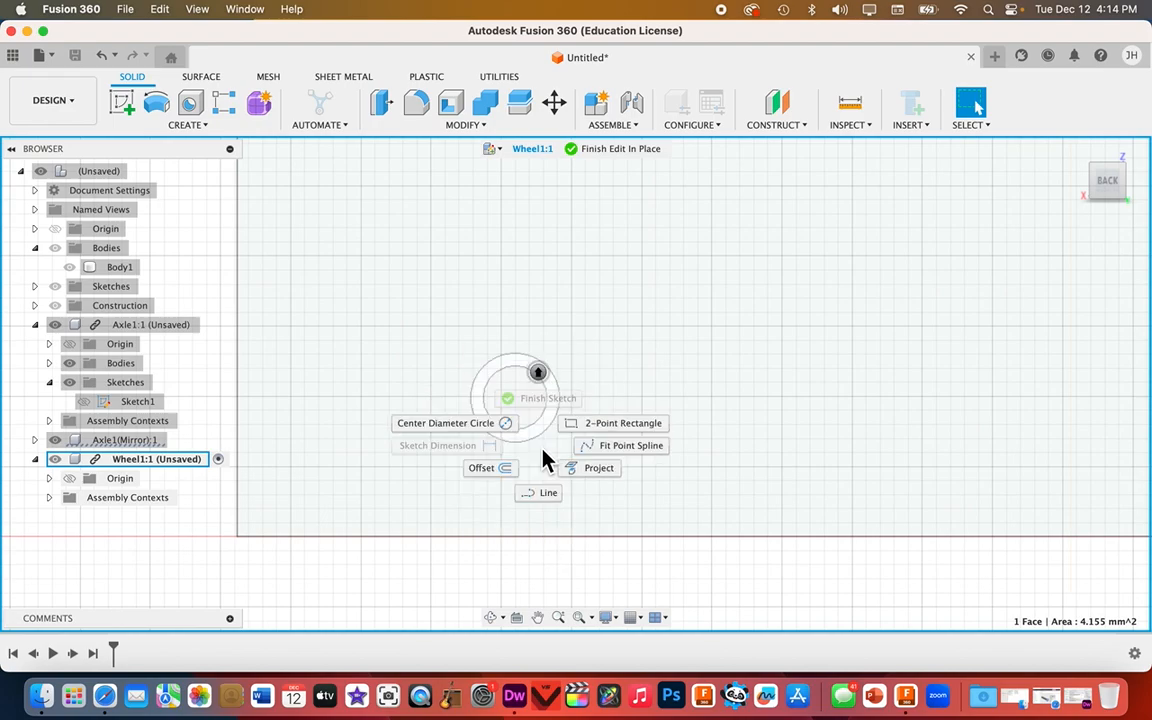
left_click(463, 428)
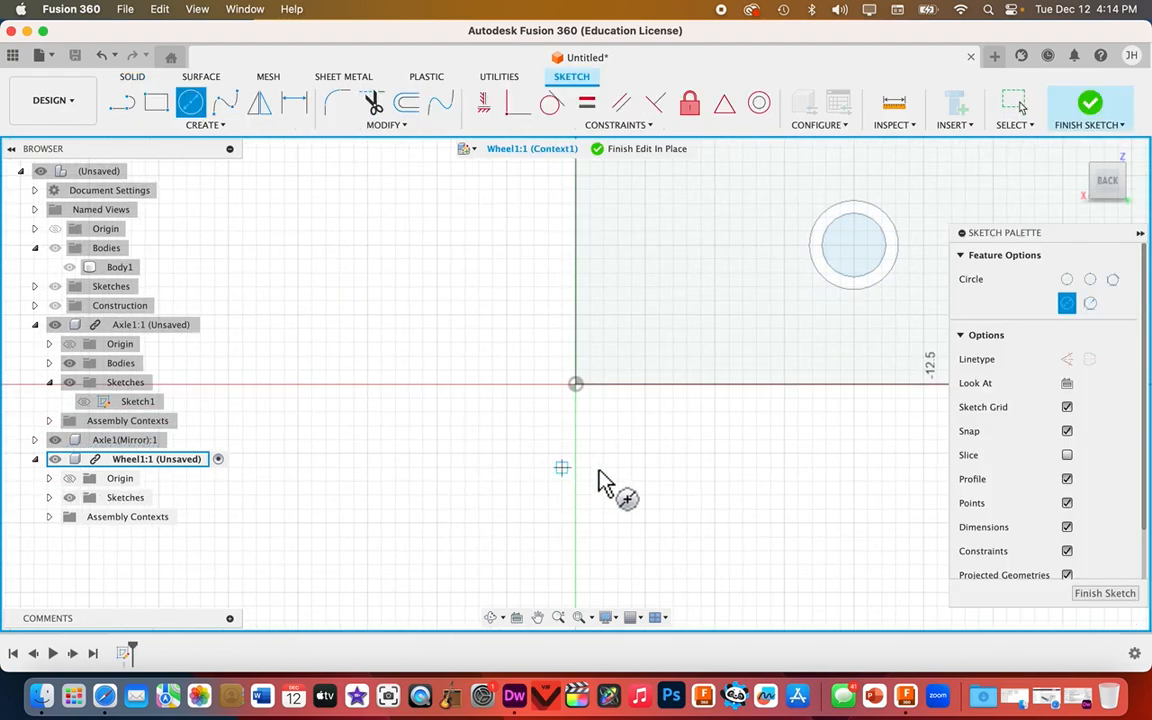
mouse_move(668, 479)
middle_mouse_down()
mouse_move(507, 478)
mouse_move(335, 588)
mouse_move(334, 617)
middle_mouse_up()
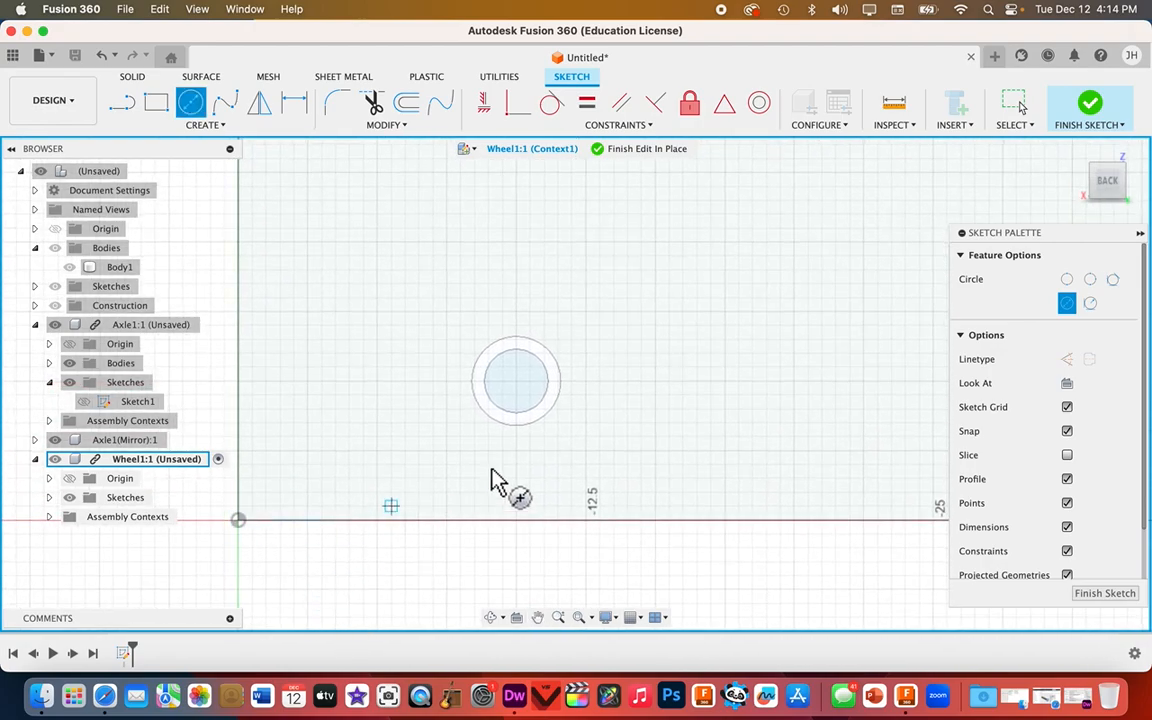
left_click(517, 383)
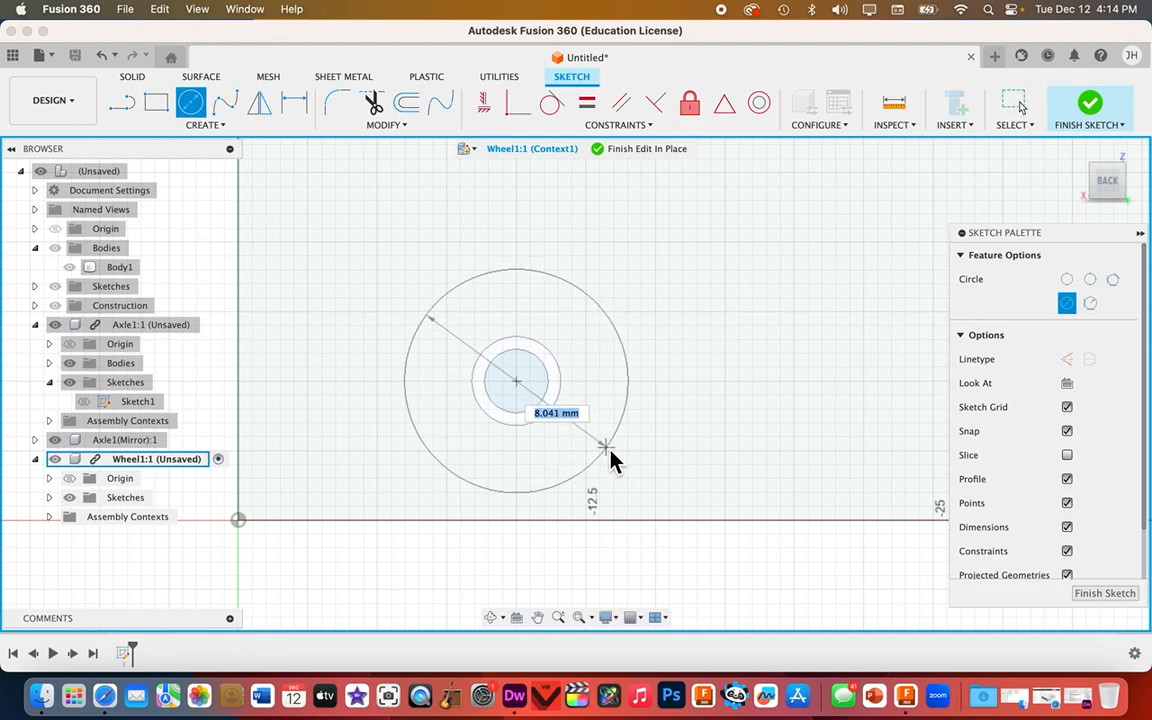
type("3")
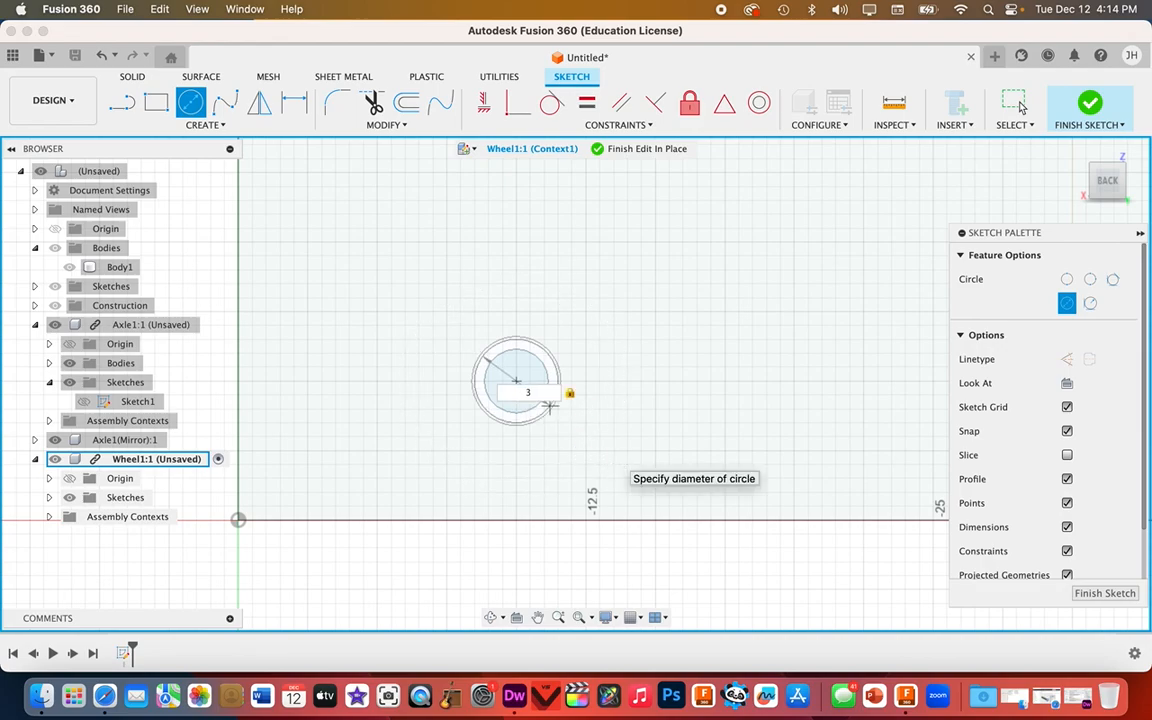
type("0")
key("Return")
left_click(1015, 103)
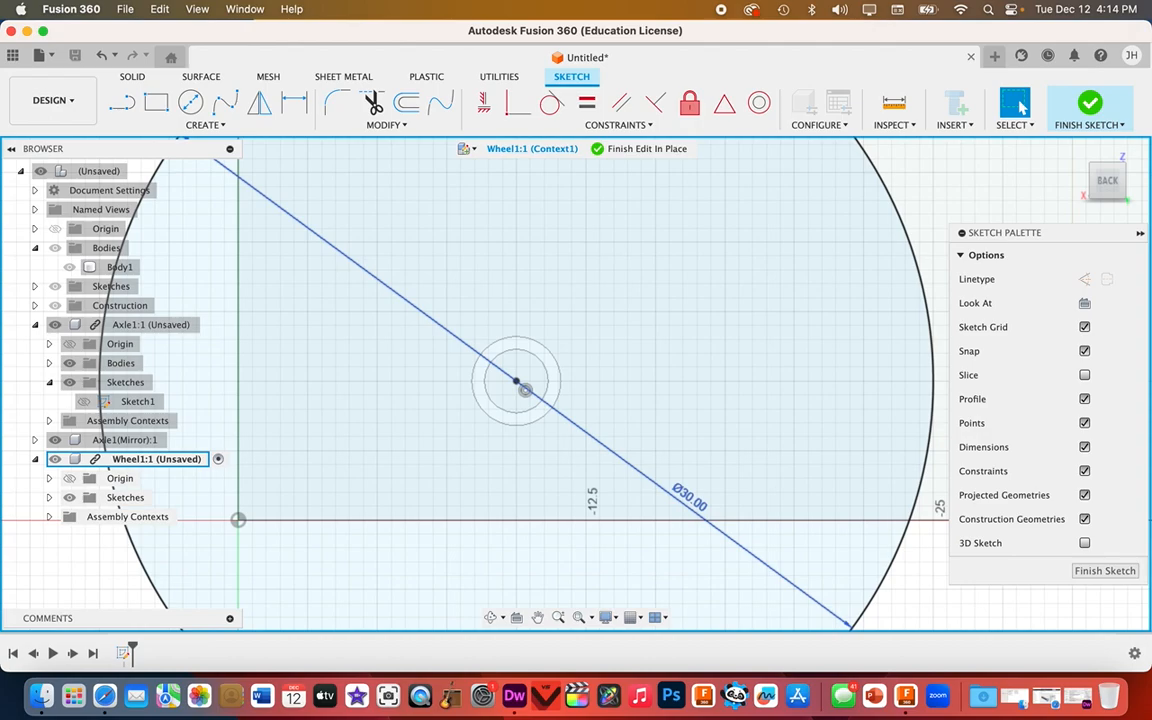
scroll(607, 458, "down", 3)
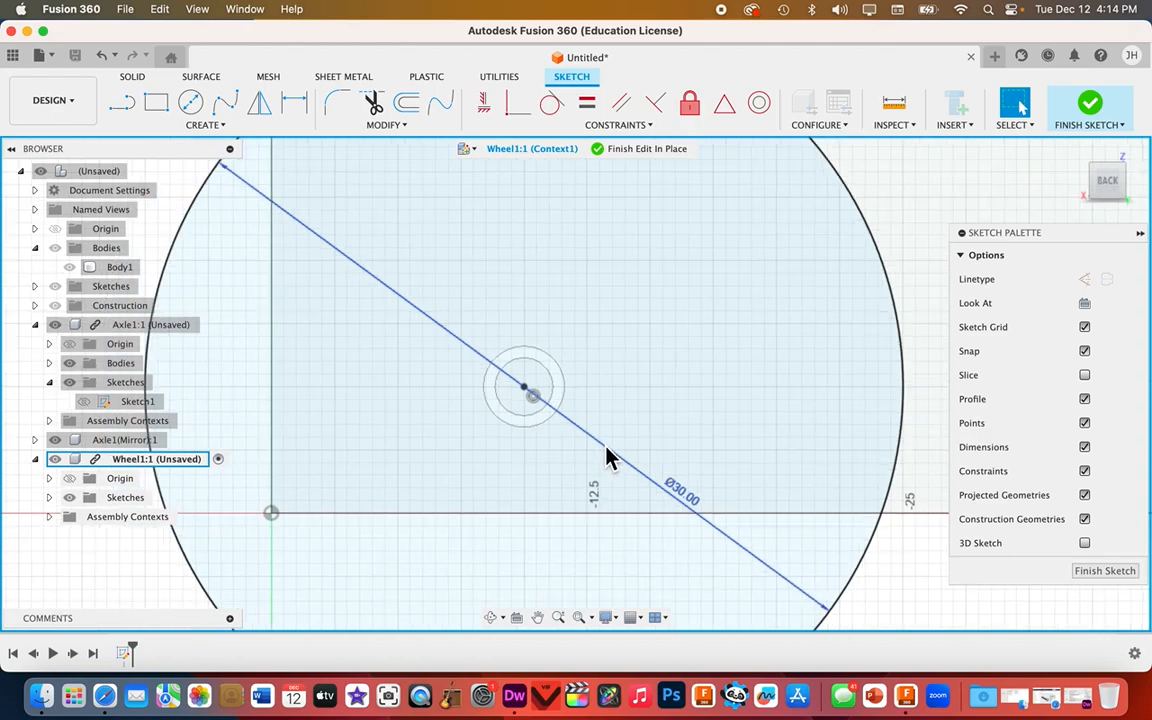
scroll(607, 458, "down", 3)
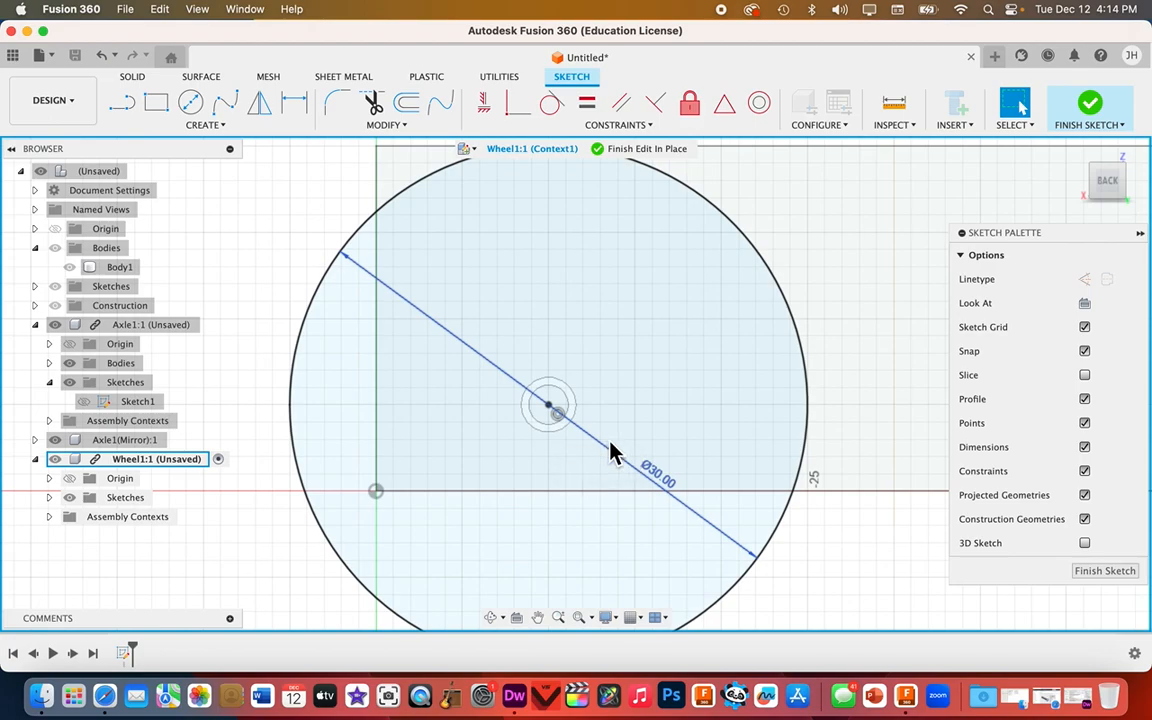
left_click(611, 453)
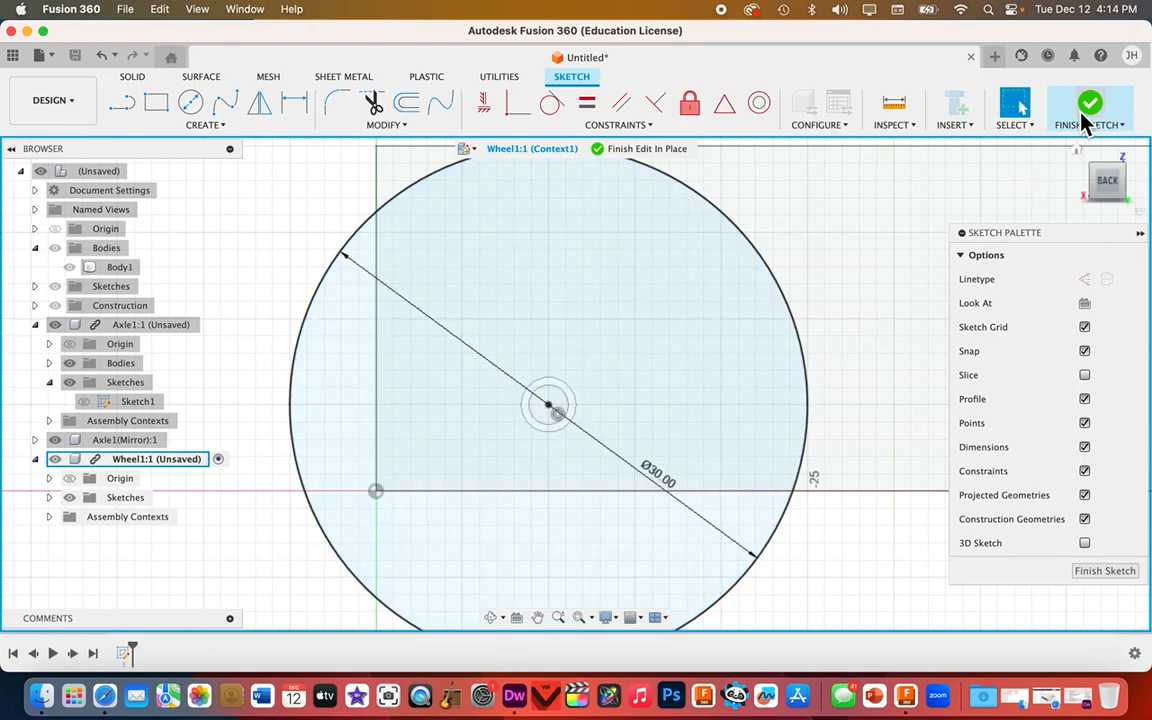
left_click(1097, 106)
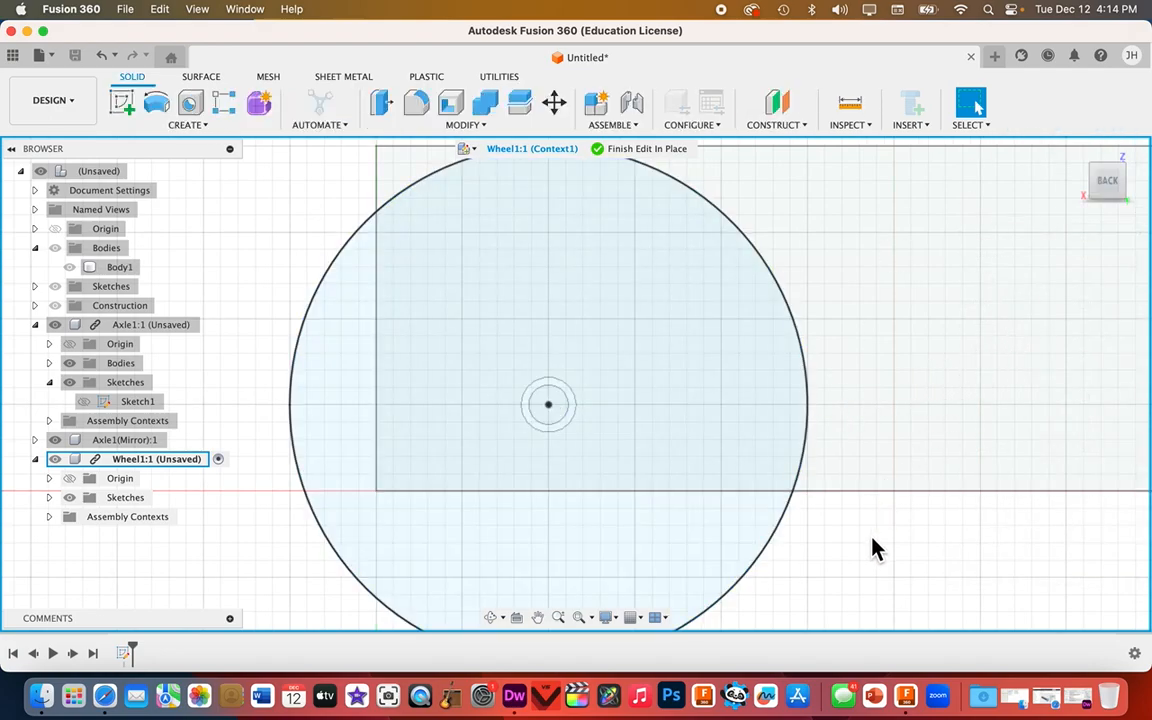
- Extrude the wheel's ring profile around the axle one-sided by -3 mm as a new body
middle_click_drag(874, 546, 945, 545, "shift")
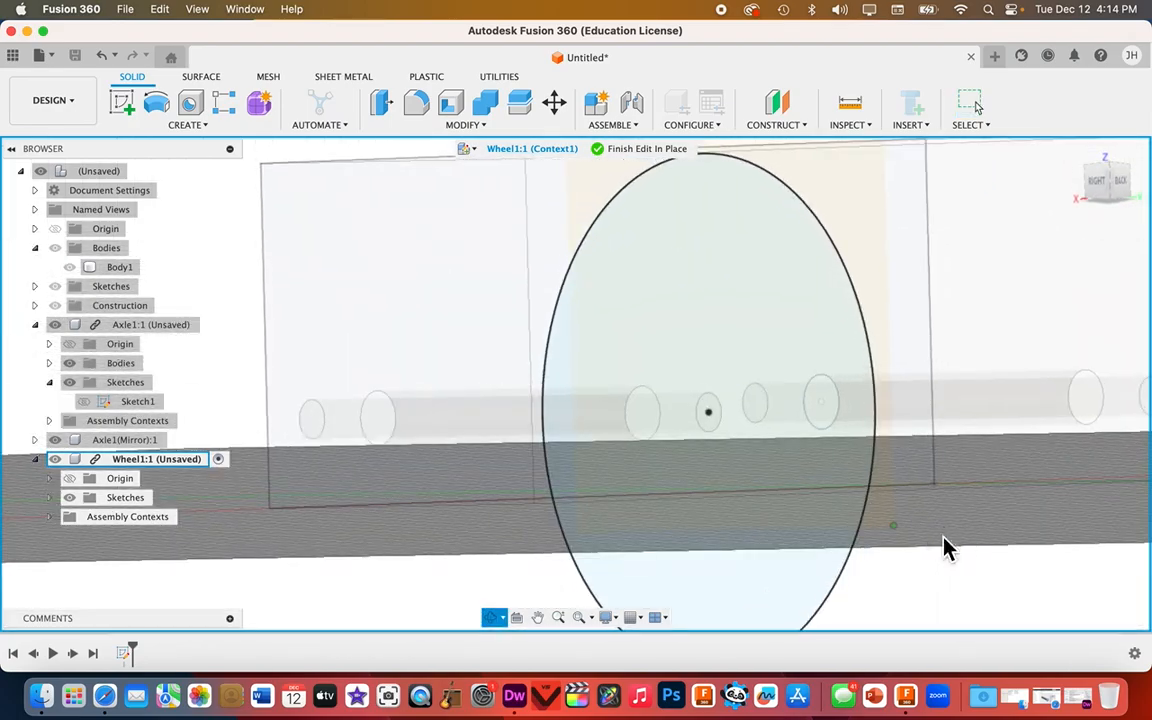
left_click(660, 368)
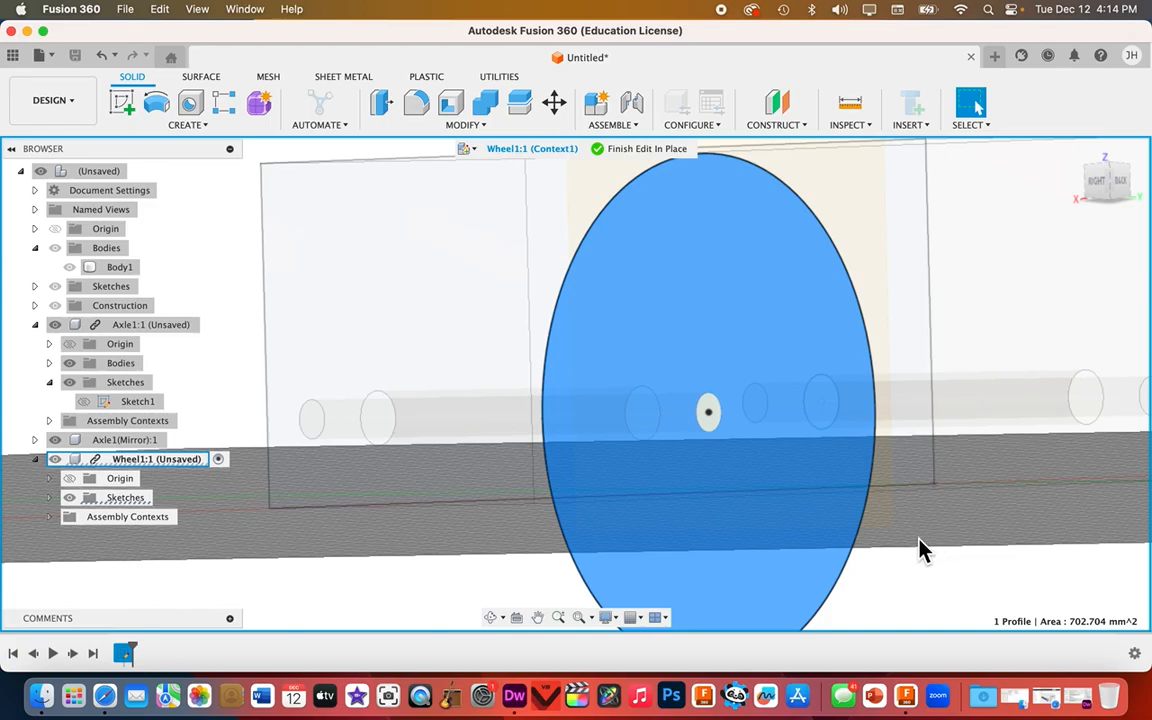
middle_click_drag(918, 560, 1029, 548, "shift")
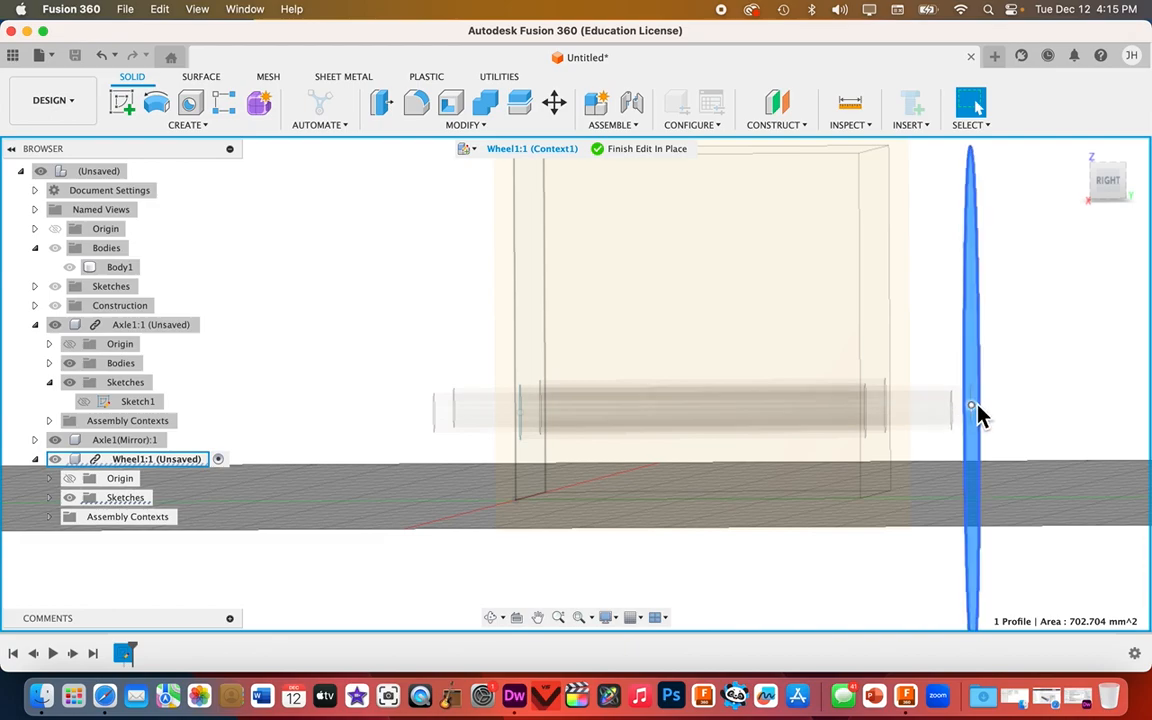
middle_click_drag(1016, 542, 1000, 540, "shift")
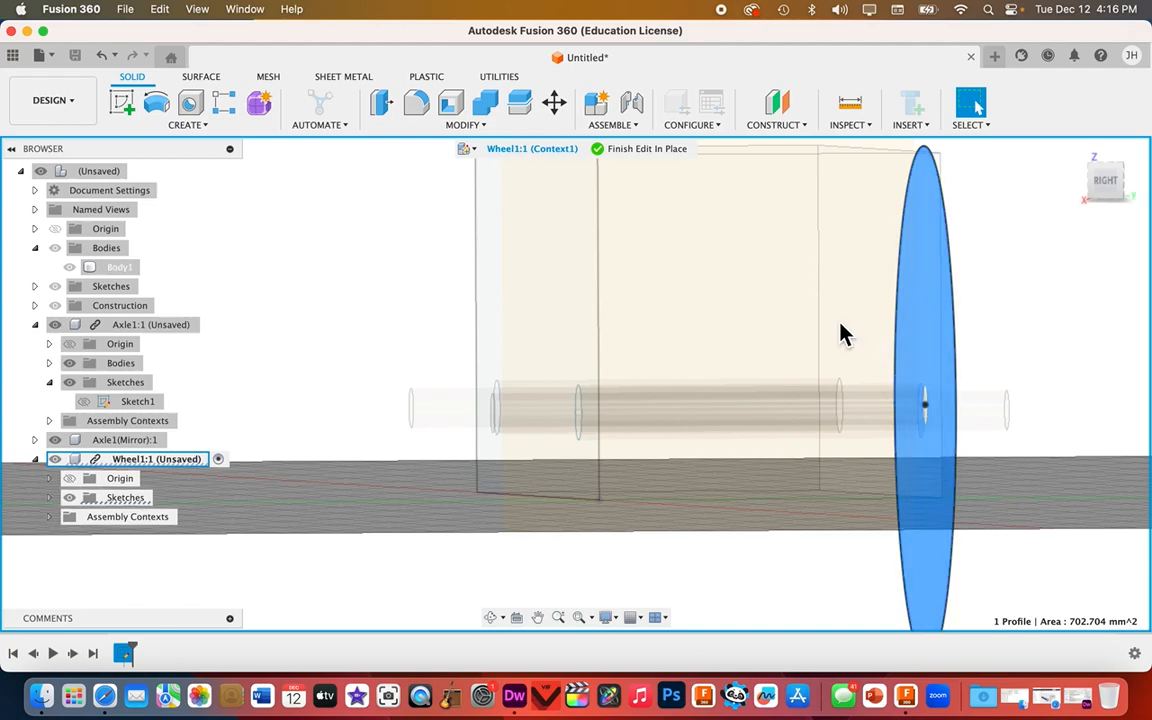
left_click(208, 126)
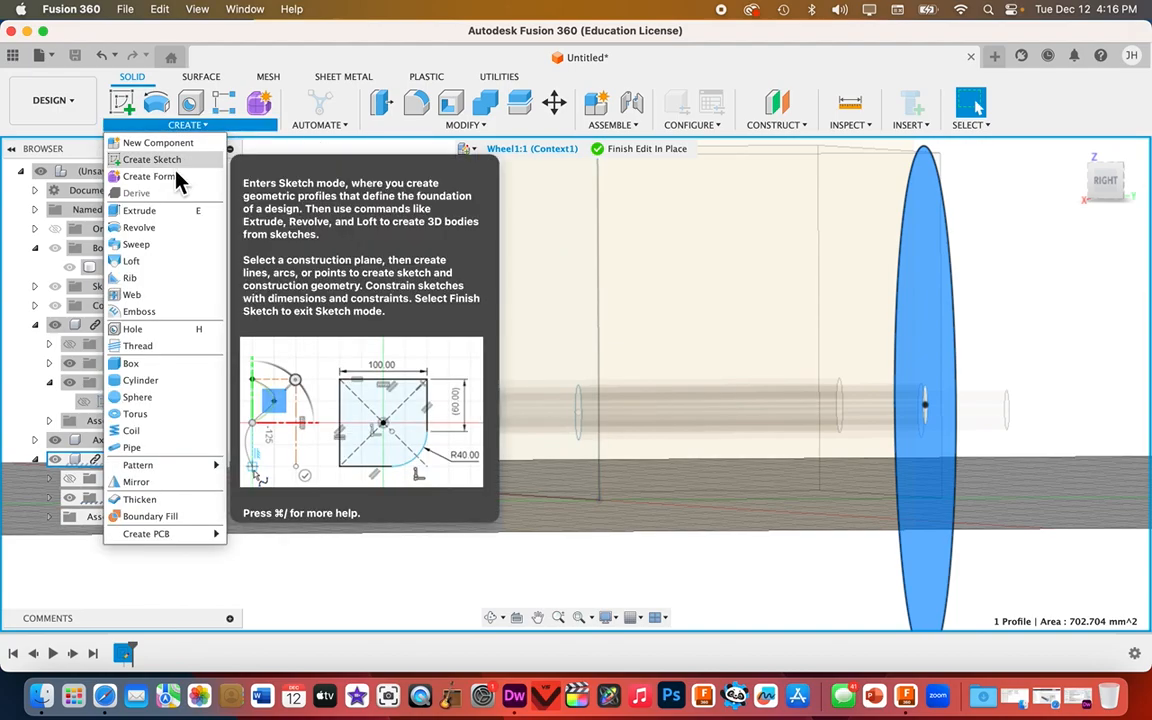
left_click(167, 214)
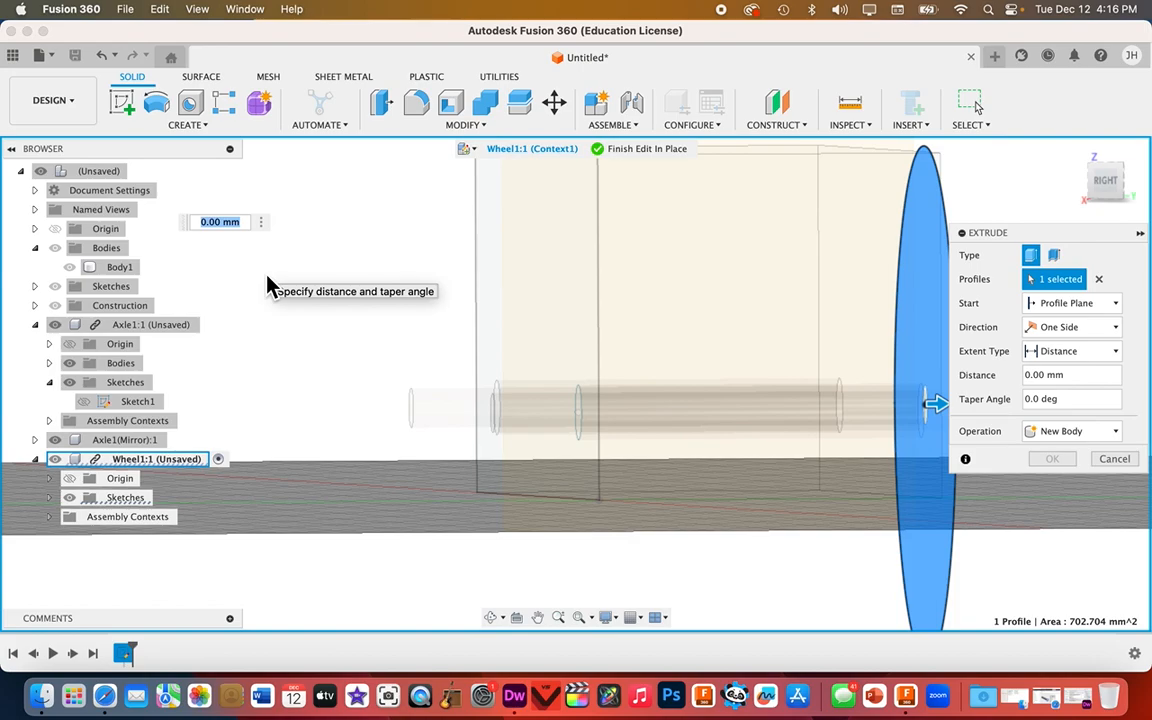
type("-3")
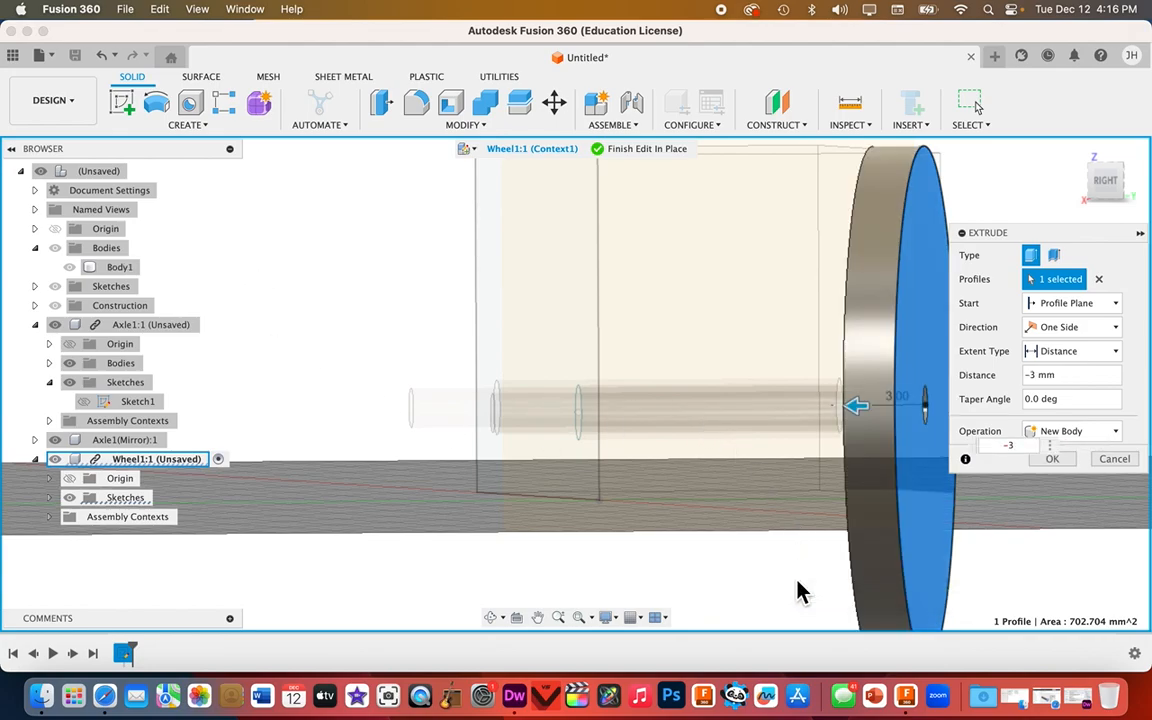
middle_click_drag(800, 590, 820, 588, "shift")
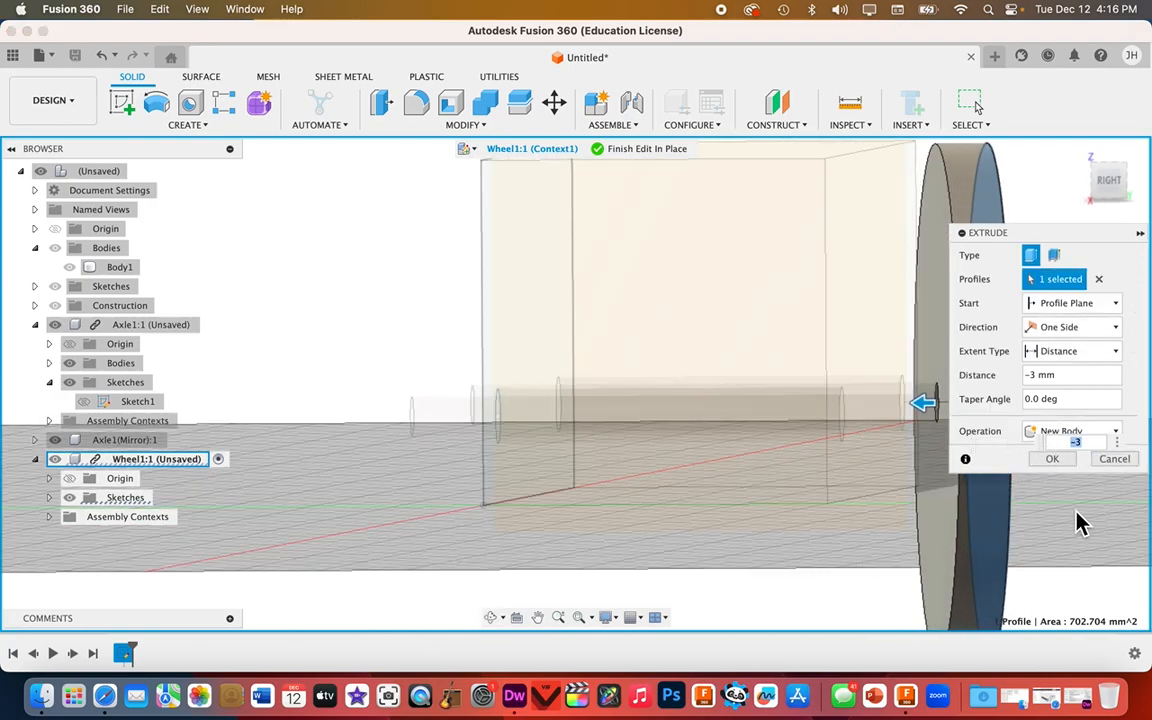
left_click(1060, 462)
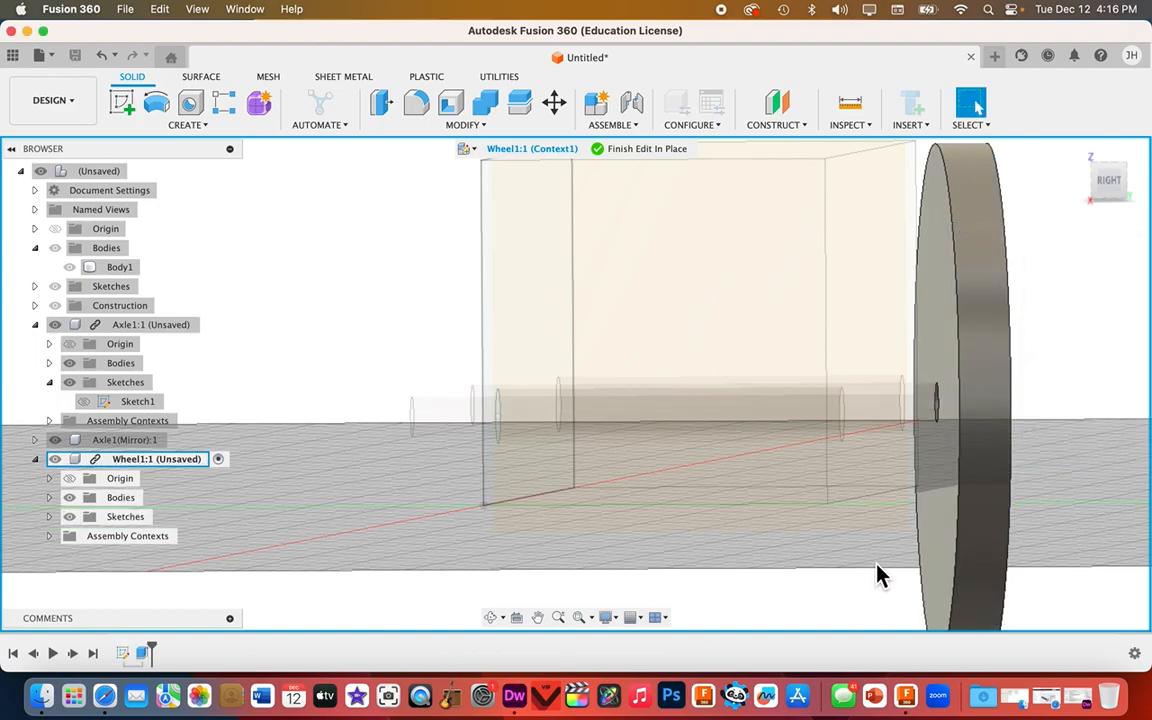
middle_click_drag(875, 578, 745, 572, "shift")
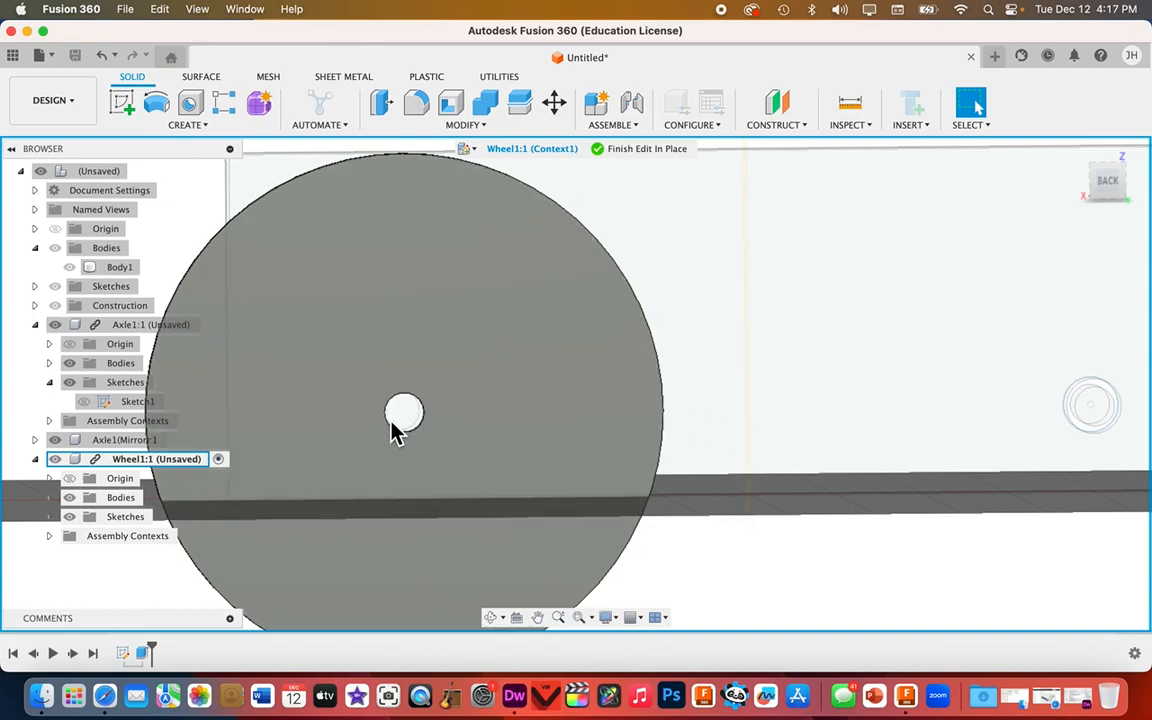
middle_click_drag(715, 430, 864, 423)
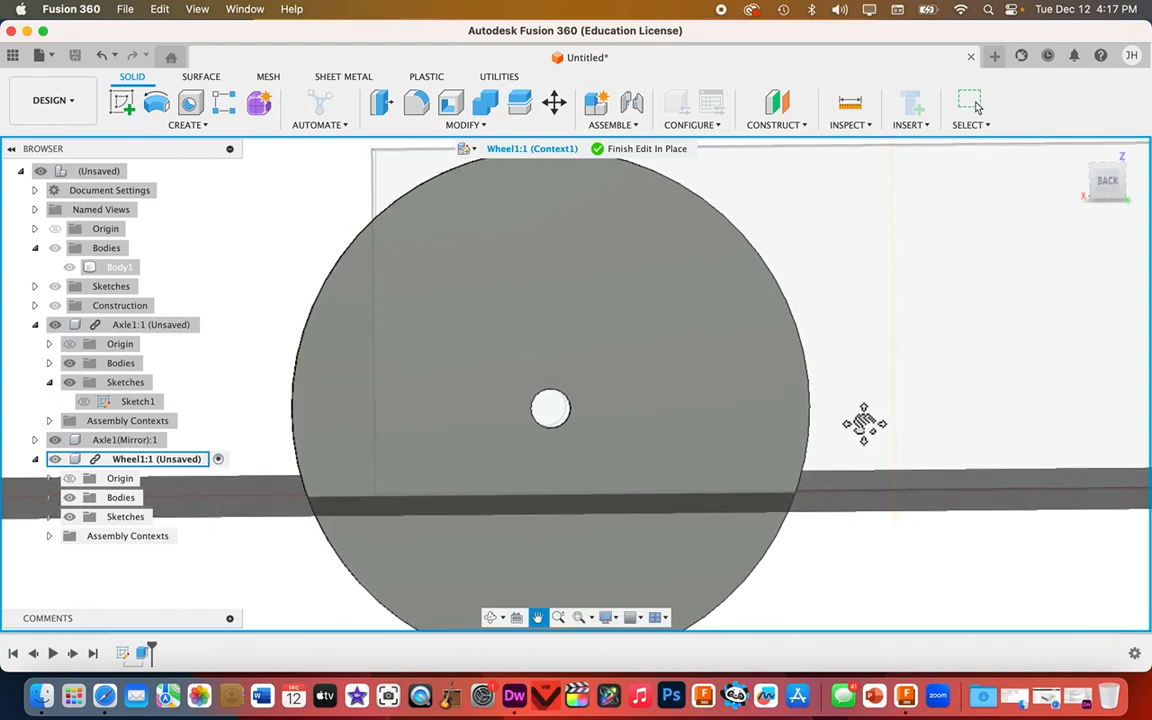
key("Escape")
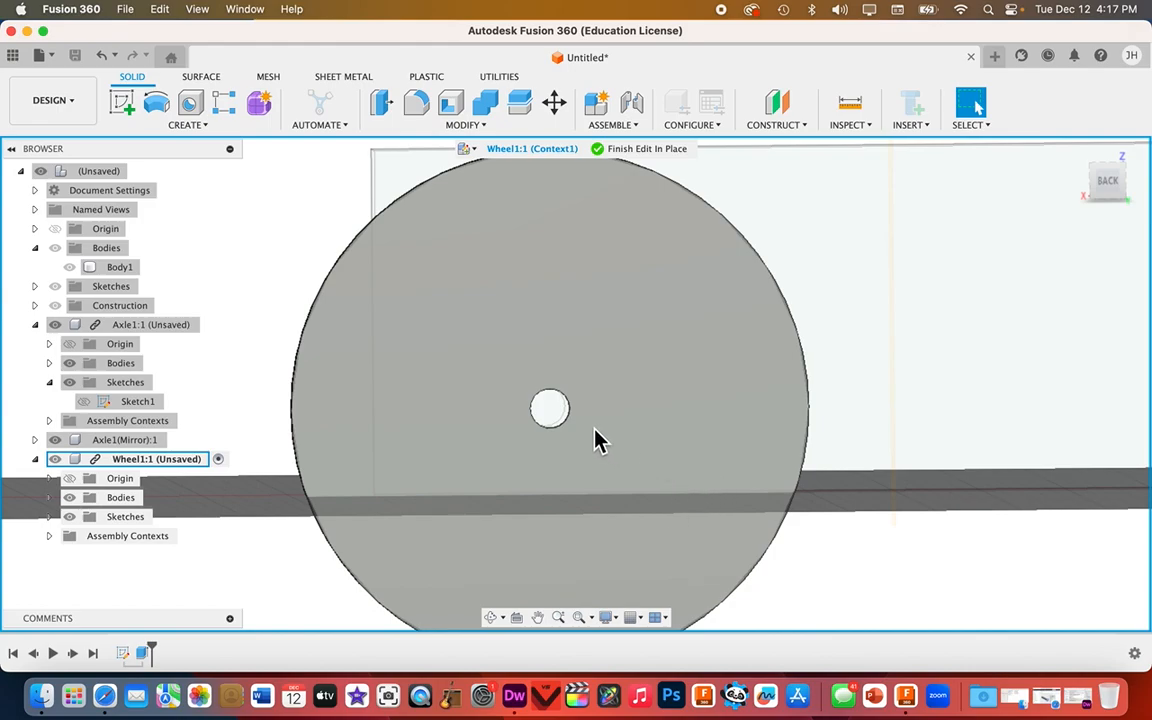
- Sketch a 2.7 mm diameter circle on the axle's end face, centred on the wheel's hole, and finish the sketch
scroll(566, 424, "up", 5)
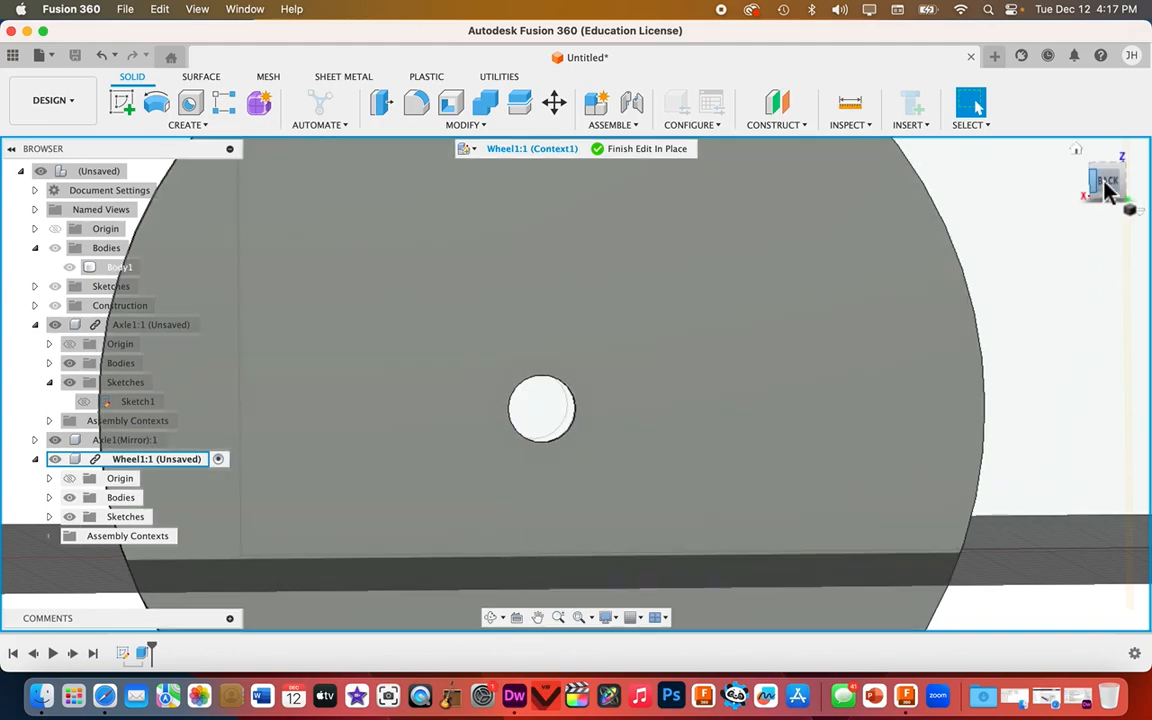
left_click(1110, 187)
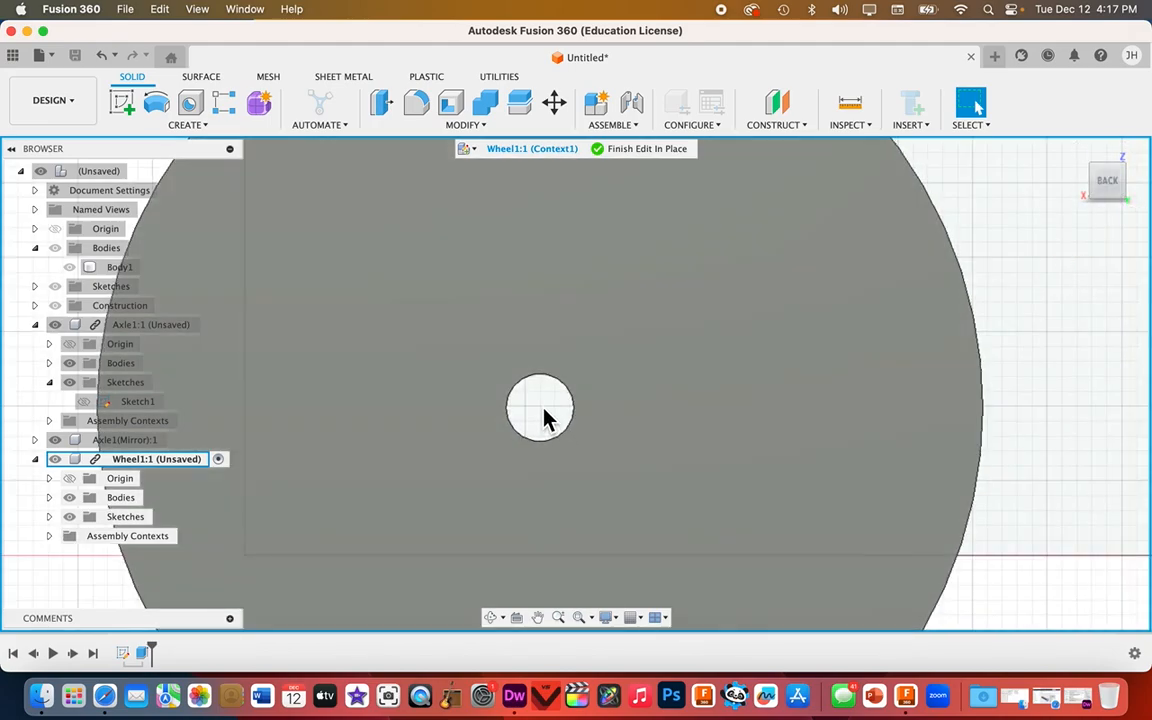
right_click(545, 418)
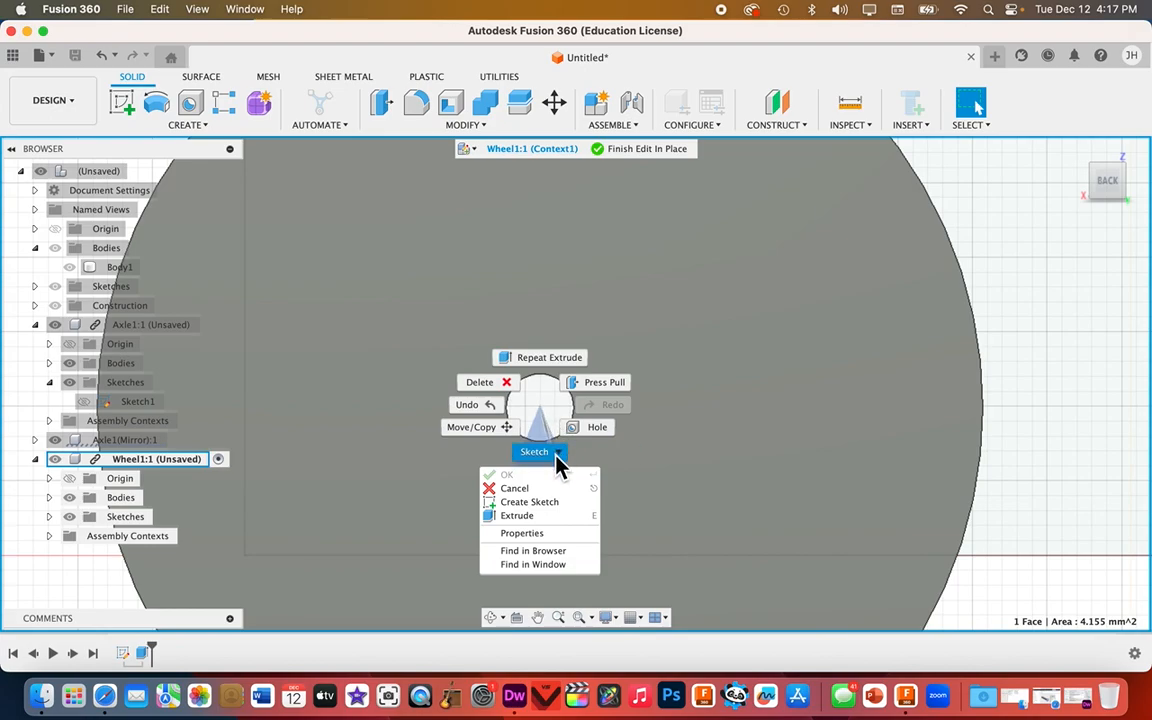
left_click(556, 455)
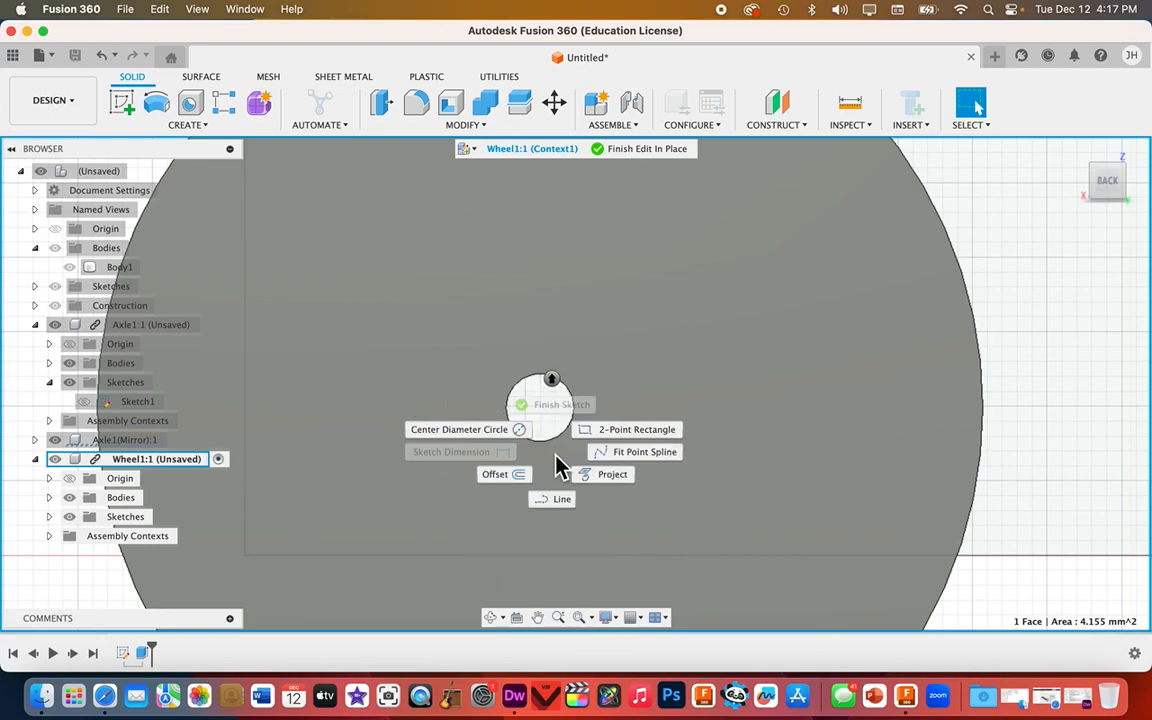
left_click(487, 437)
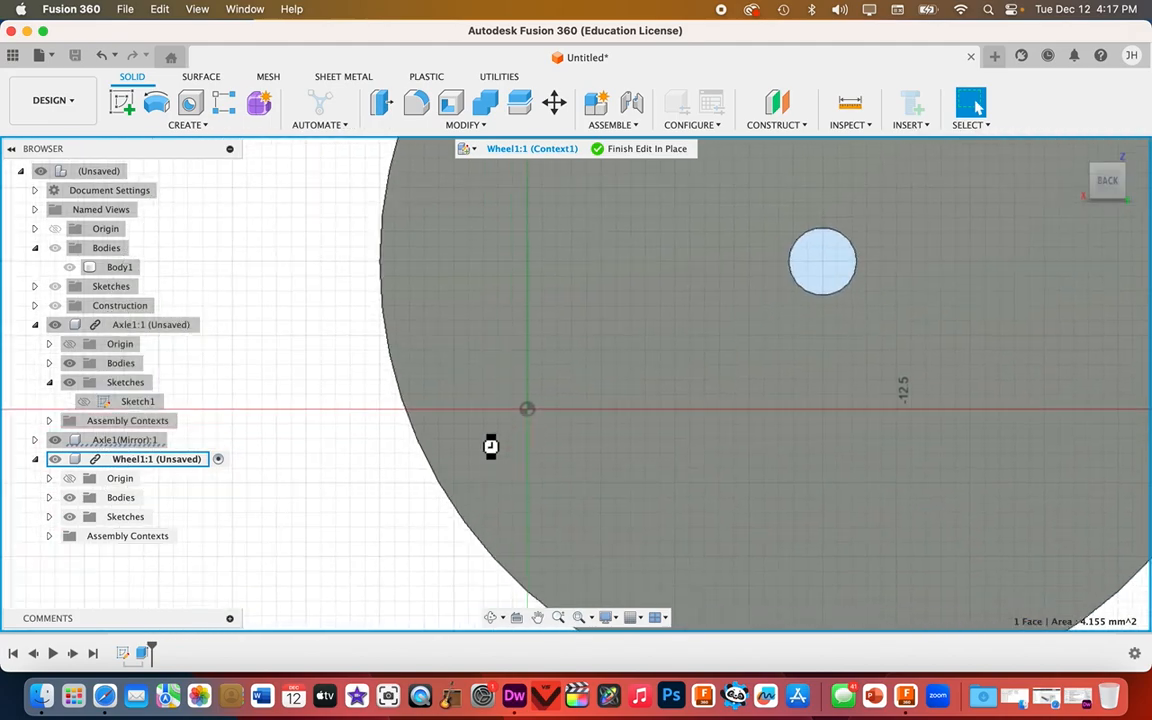
mouse_move(751, 494)
middle_mouse_down()
mouse_move(643, 501)
mouse_move(442, 638)
middle_mouse_up()
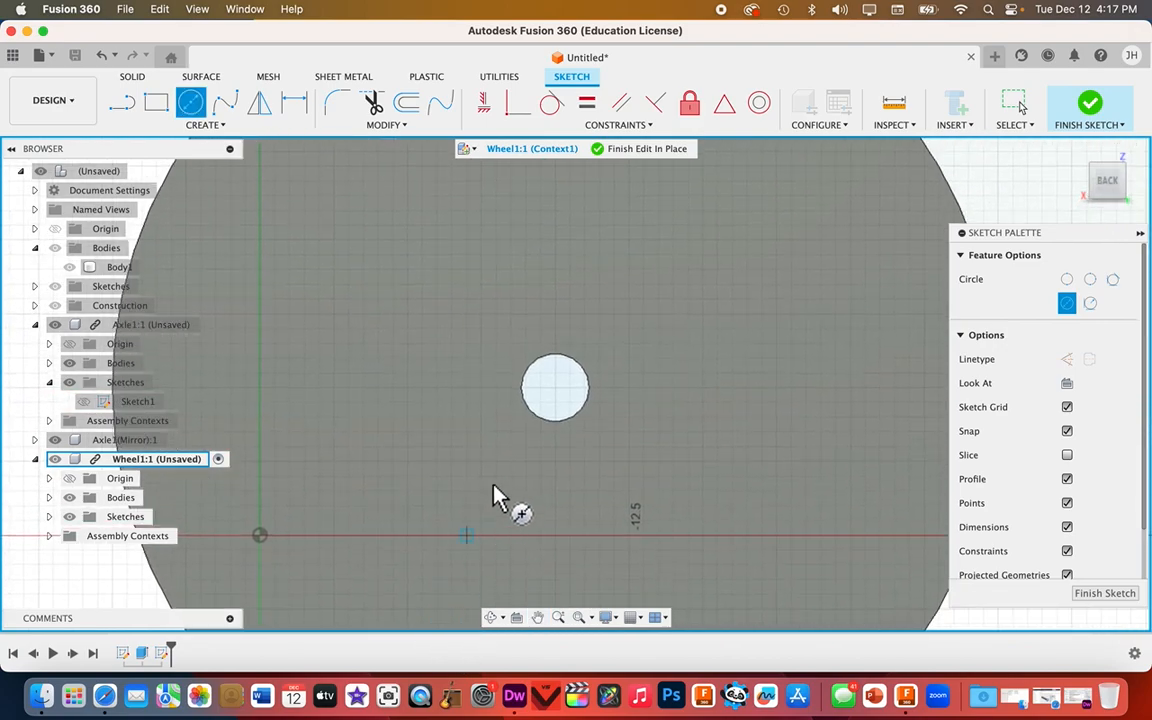
left_click(556, 390)
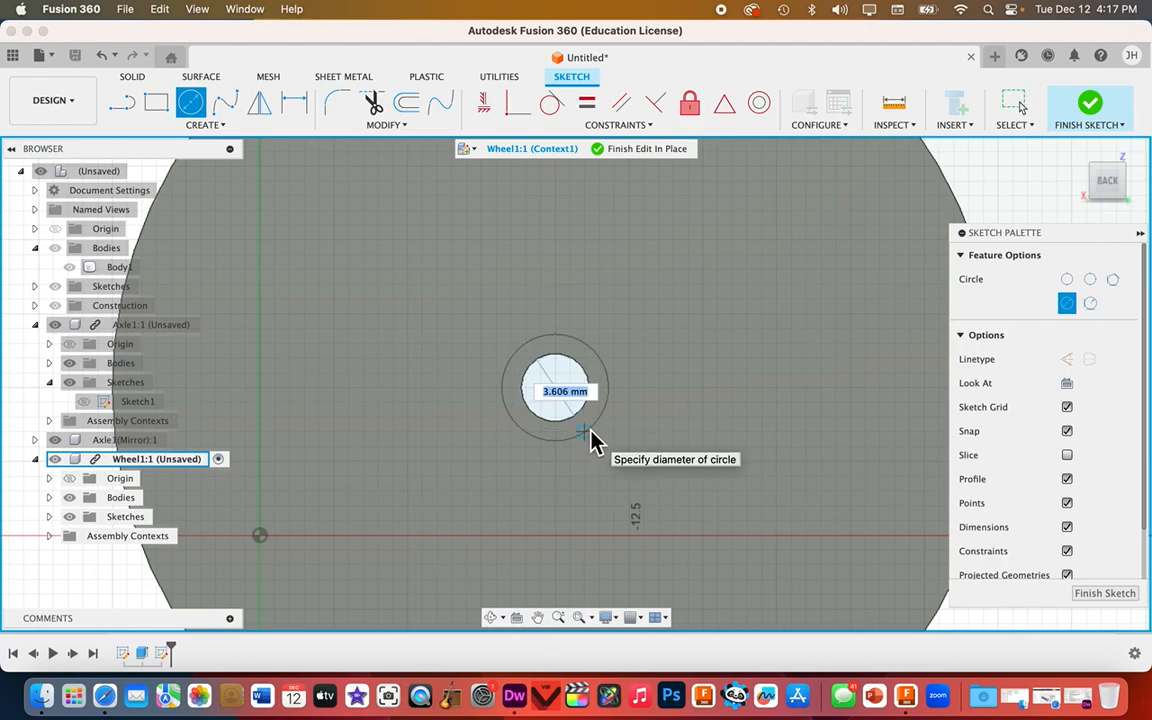
type("2.7")
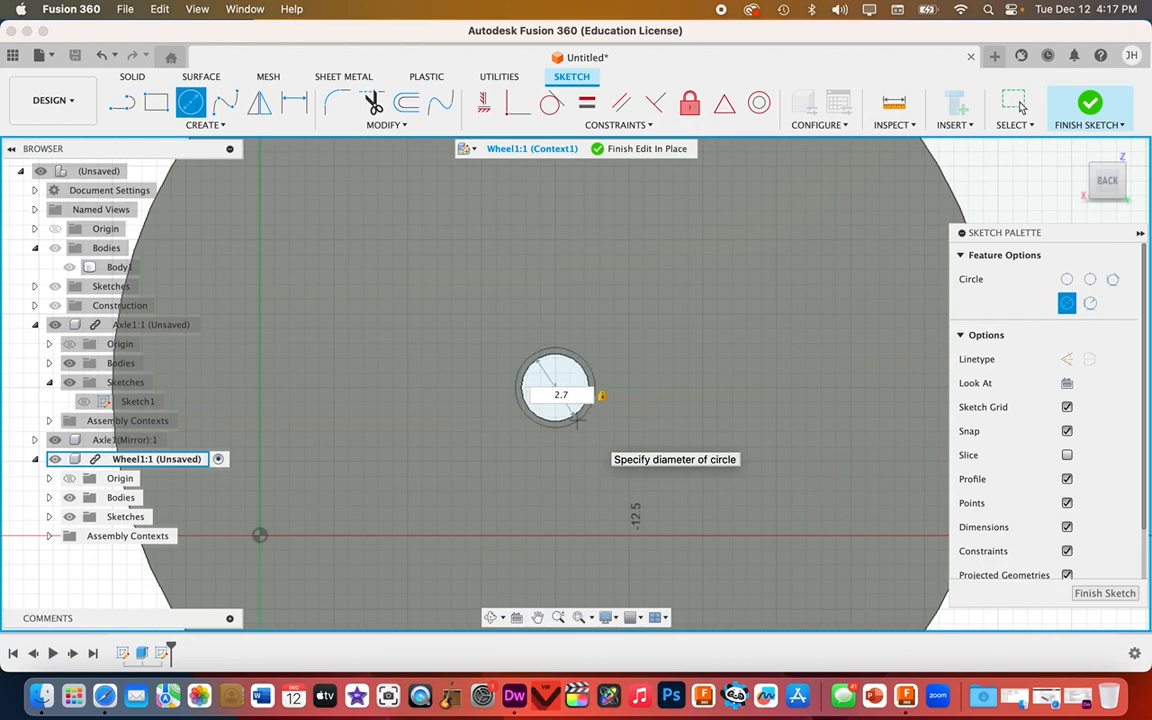
key("Return")
left_click(1015, 104)
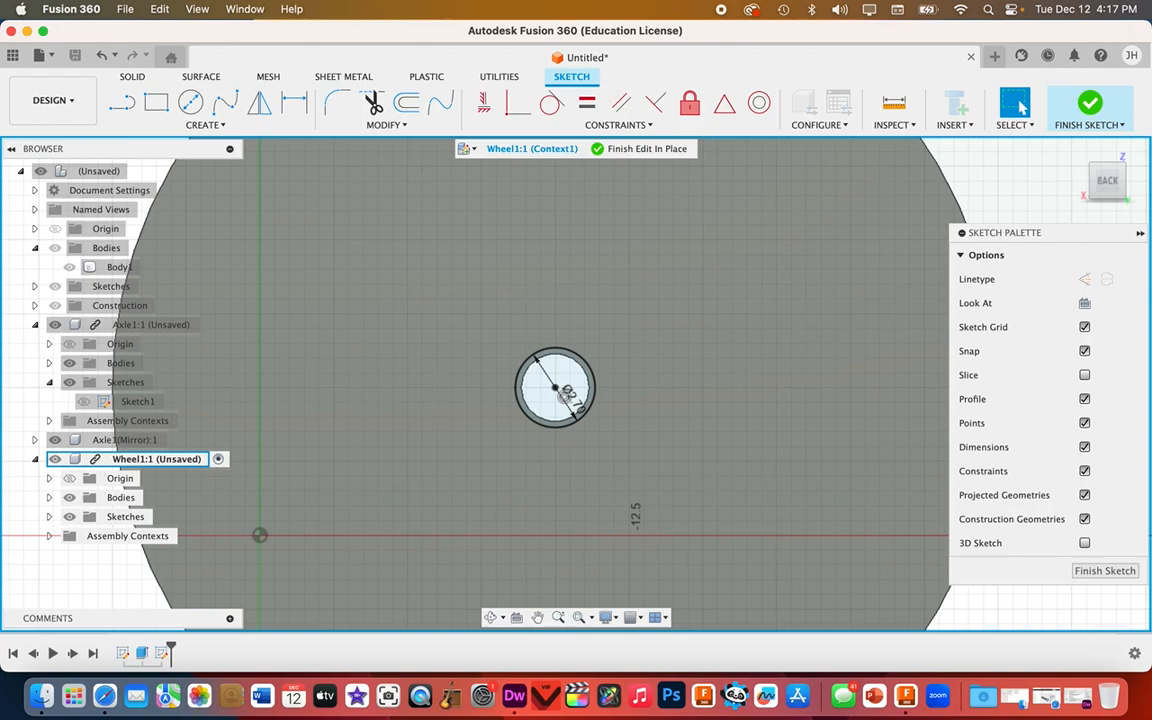
scroll(591, 442, "down", 5)
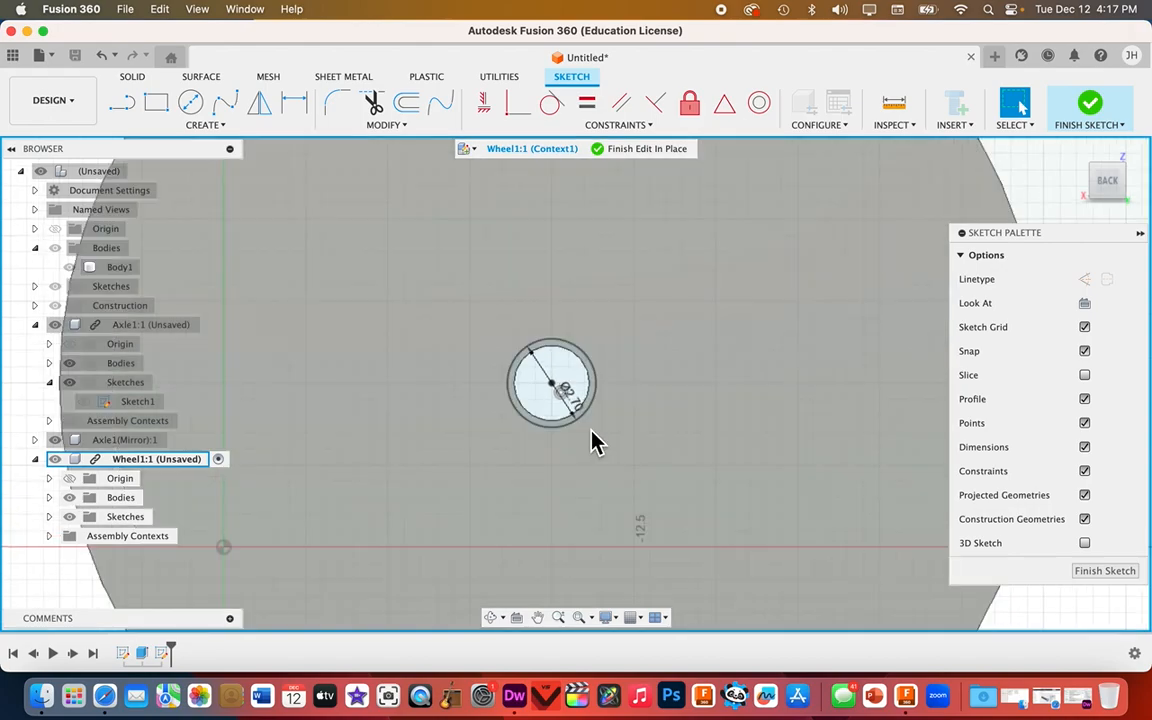
scroll(591, 440, "down", 2)
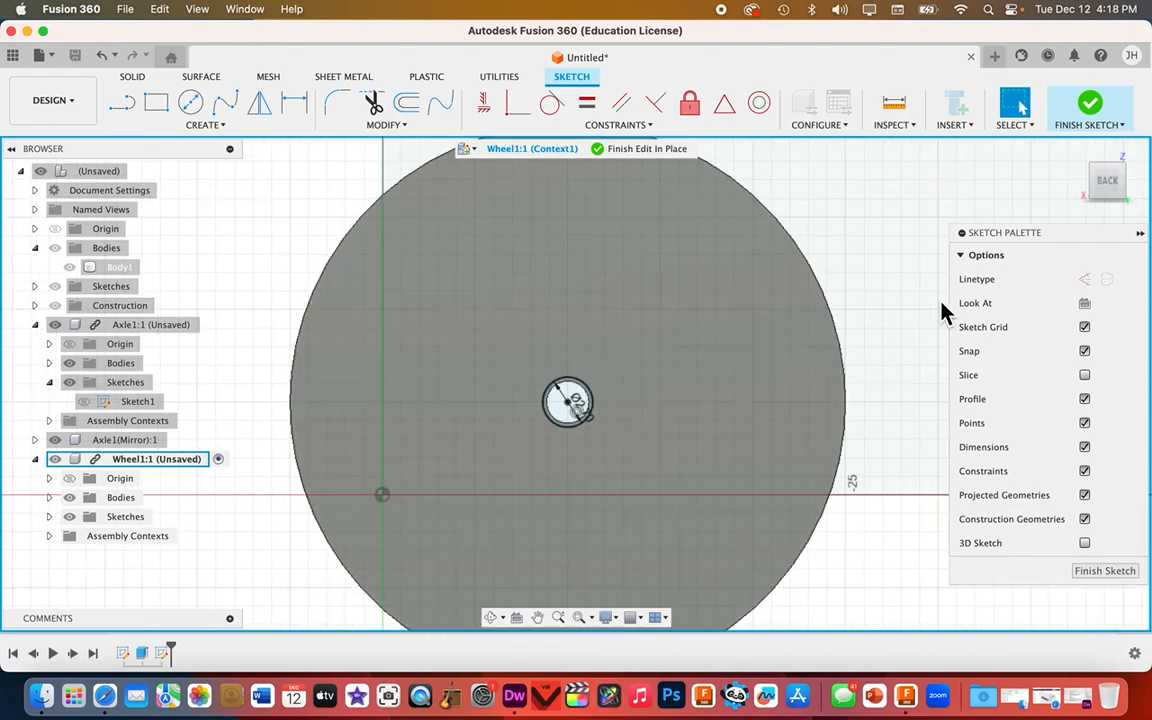
left_click(1090, 106)
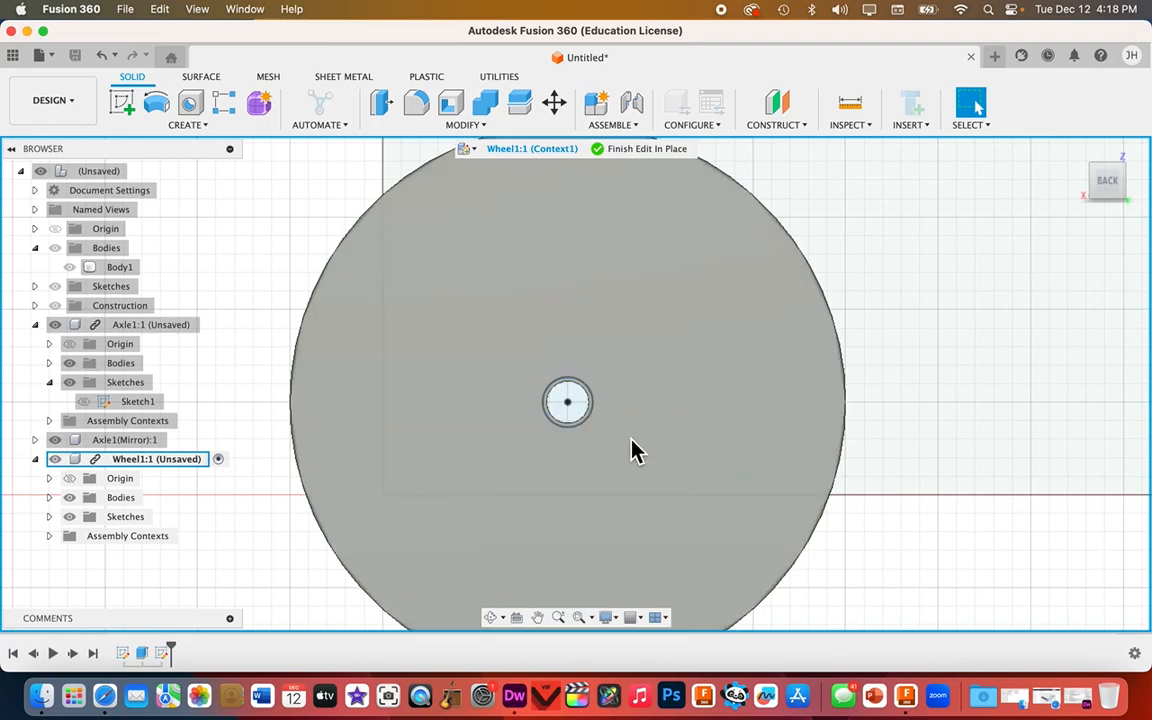
- Extrude the thin ring profile around the wheel's hole one-sided by -3 mm as a cut to enlarge the hole
middle_click_drag(562, 585, 599, 589, "shift")
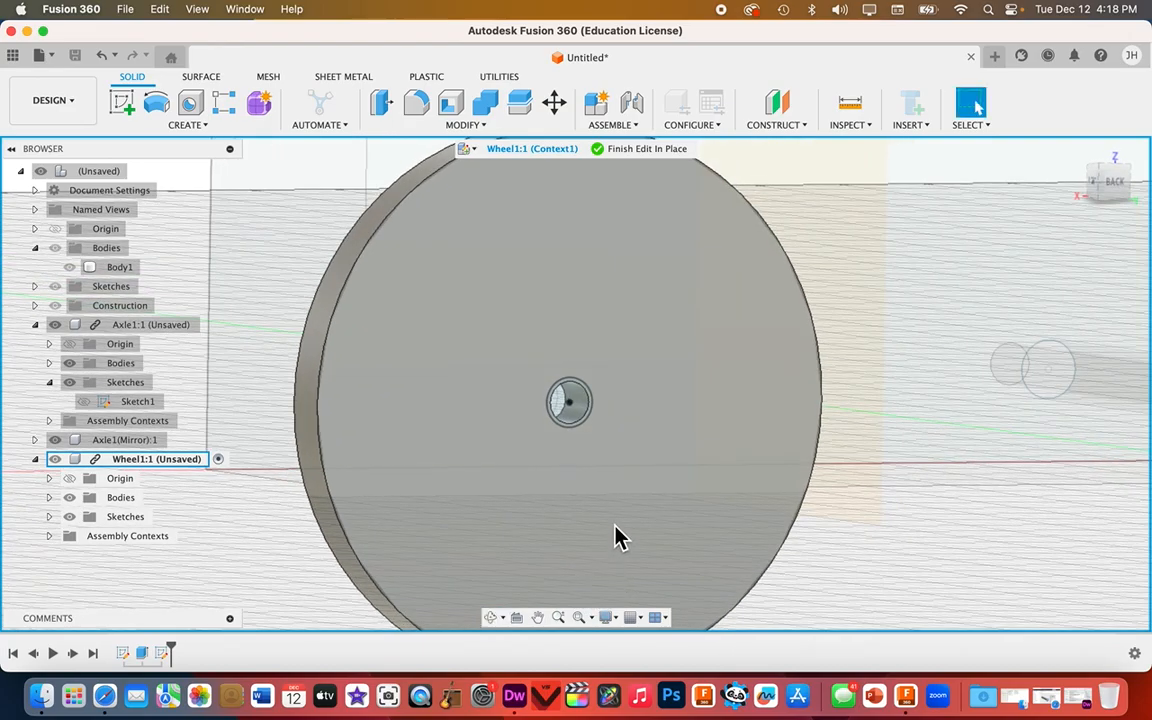
left_click(586, 427)
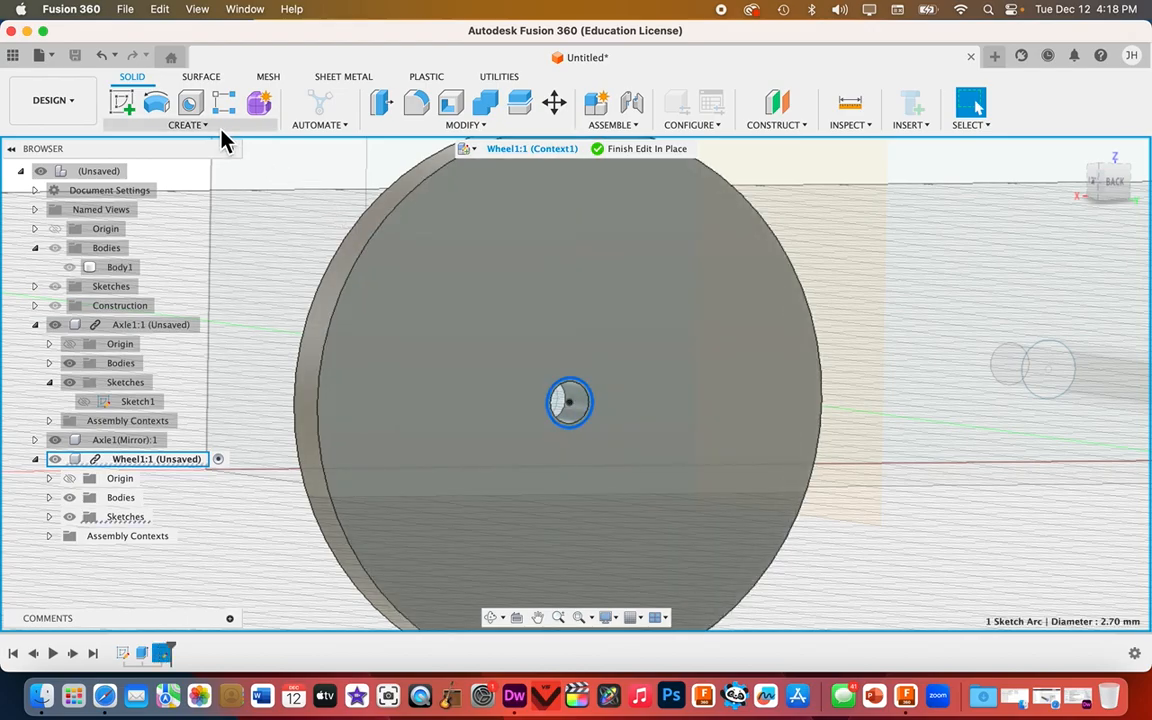
left_click(187, 123)
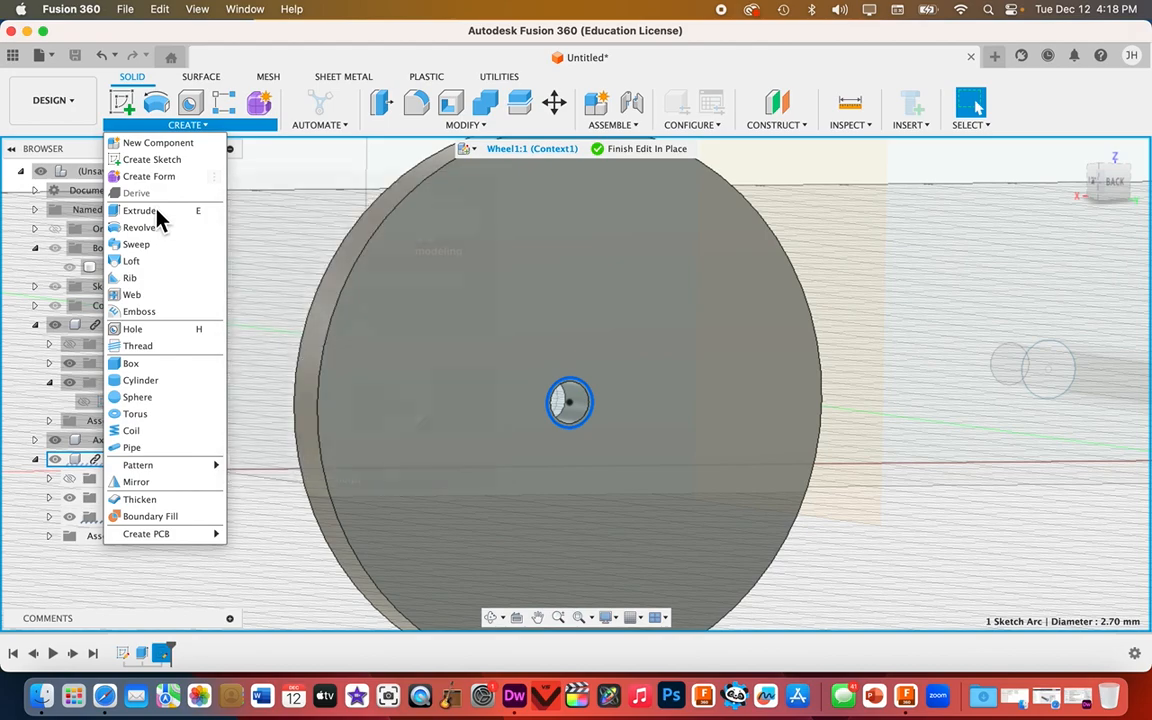
left_click(157, 211)
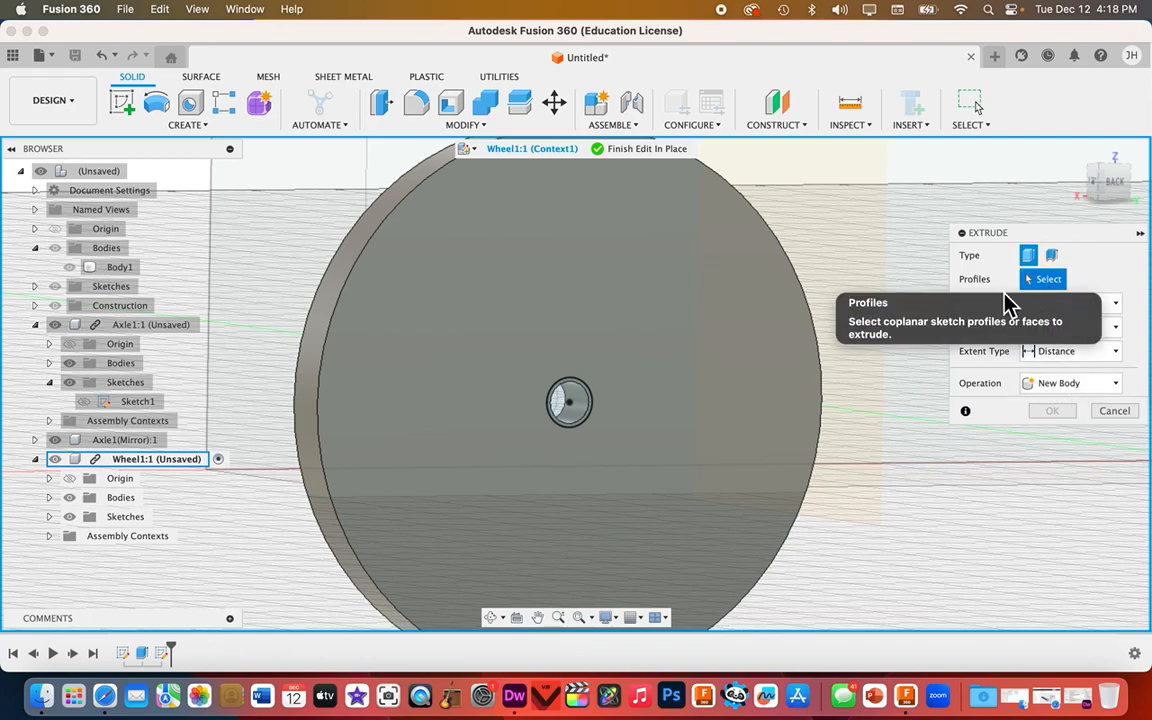
scroll(597, 390, "up", 5)
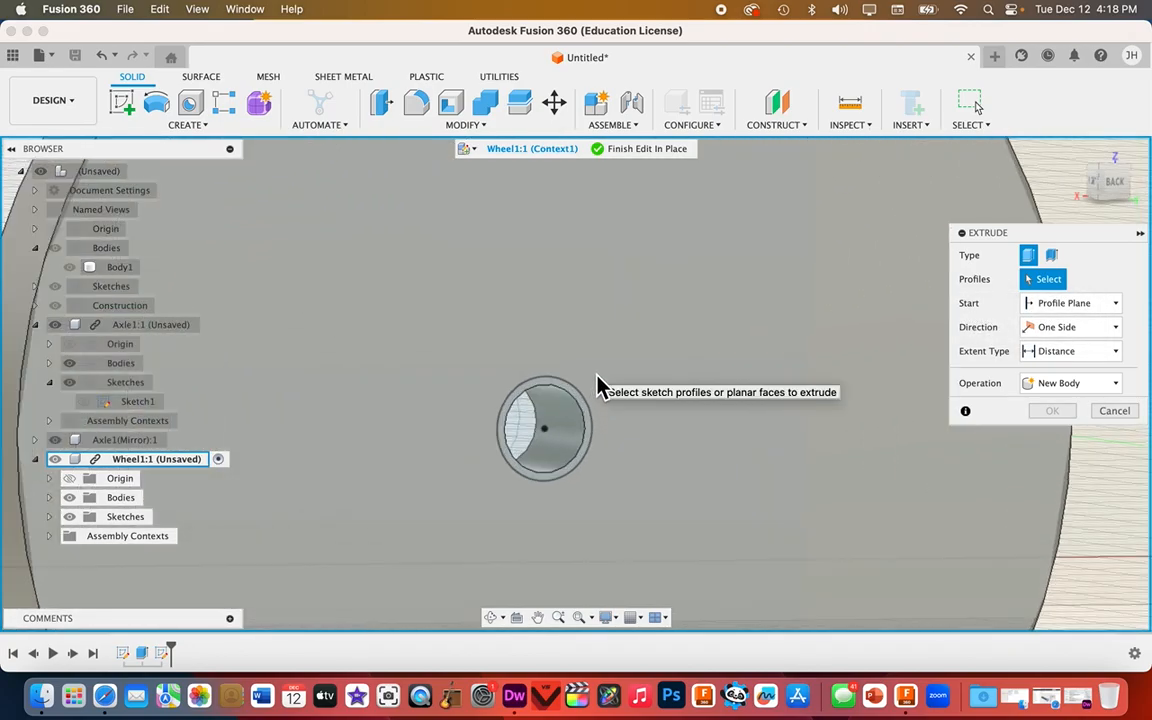
scroll(597, 388, "up", 3)
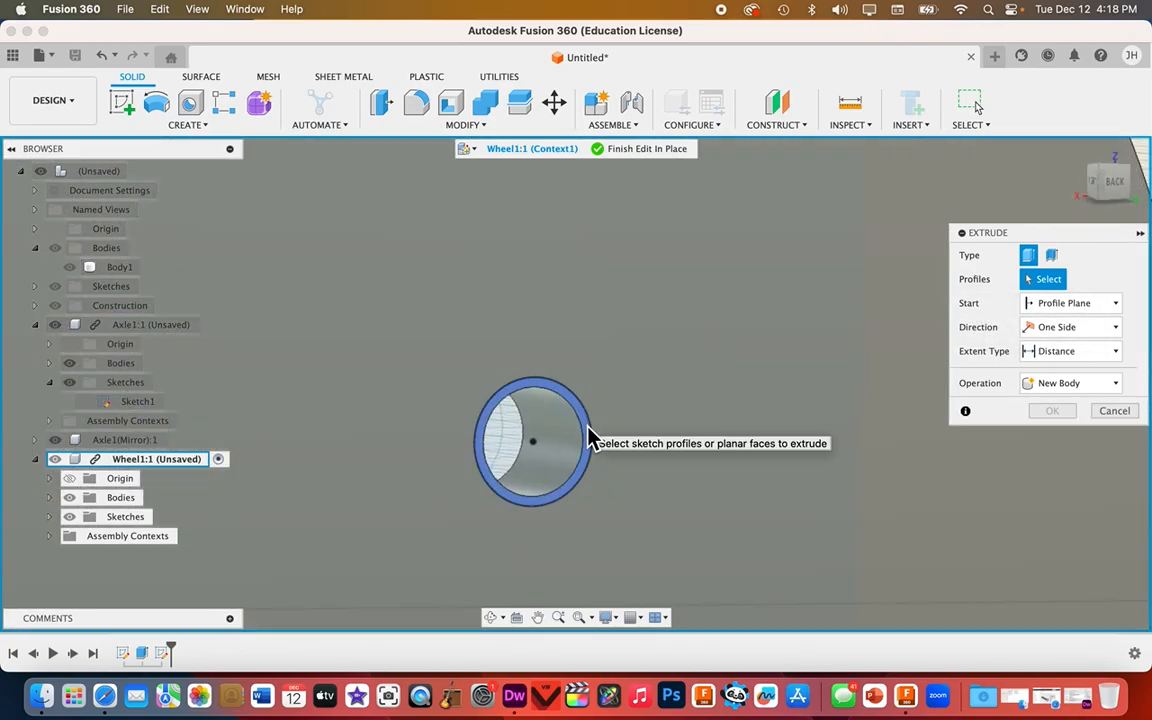
left_click(590, 438)
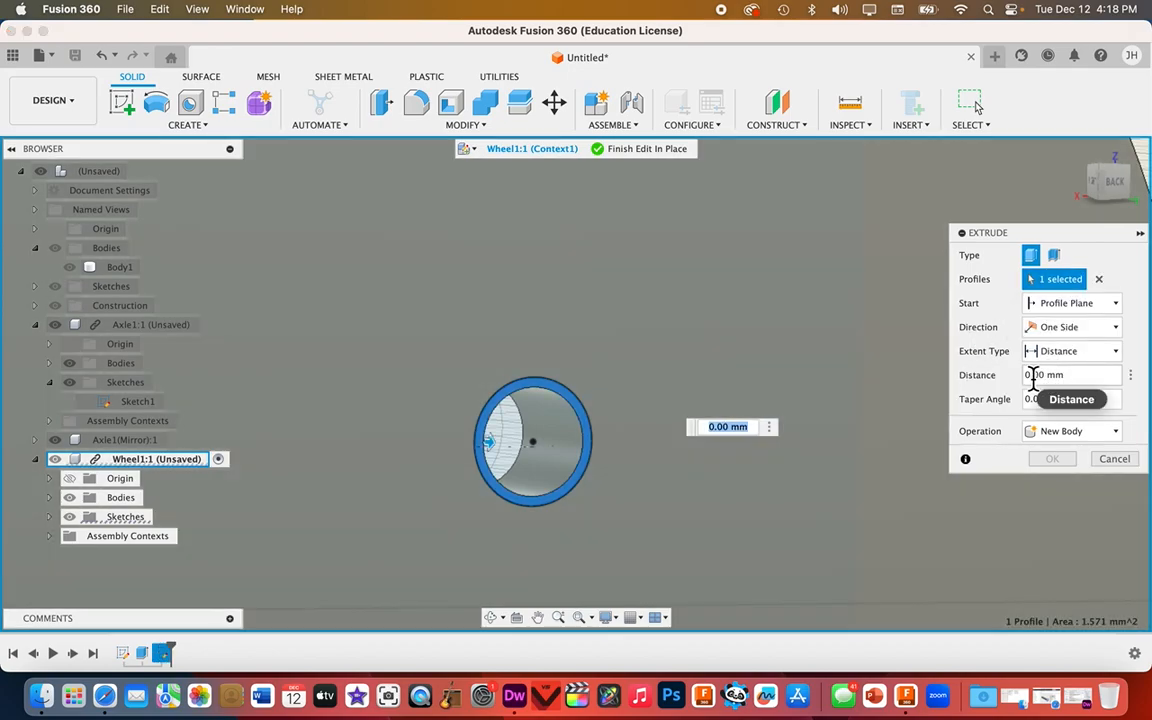
left_click(1033, 376)
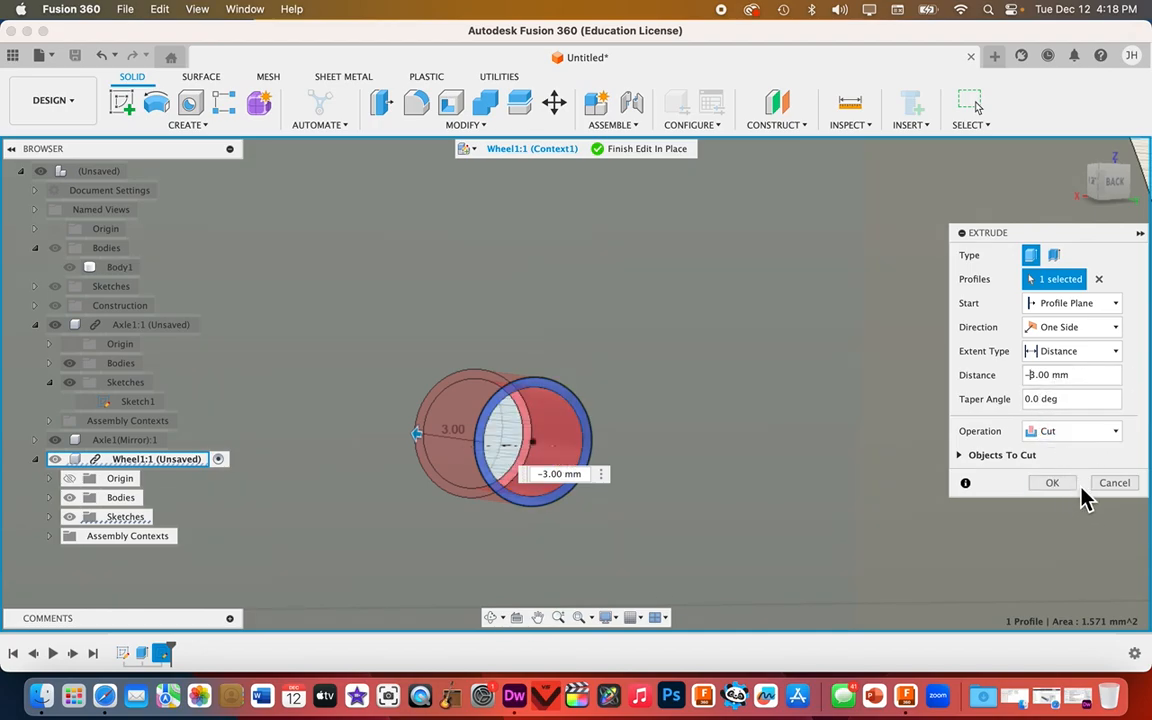
scroll(912, 508, "down", 5)
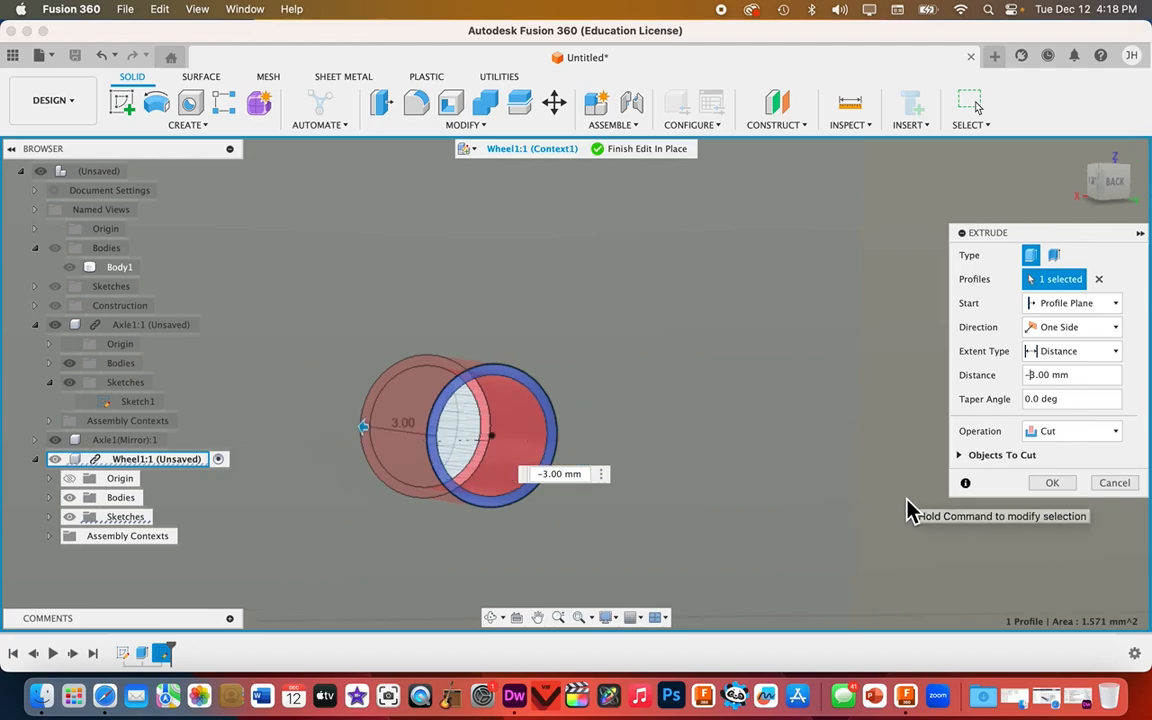
scroll(912, 508, "down", 3)
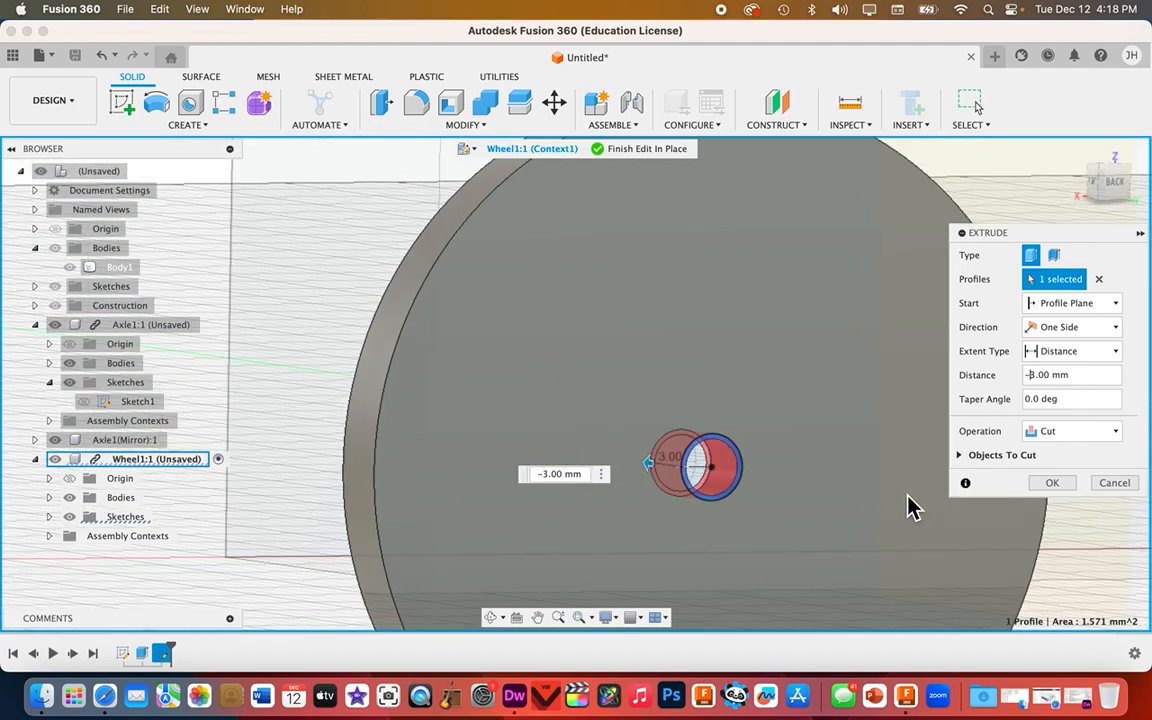
left_click(1065, 488)
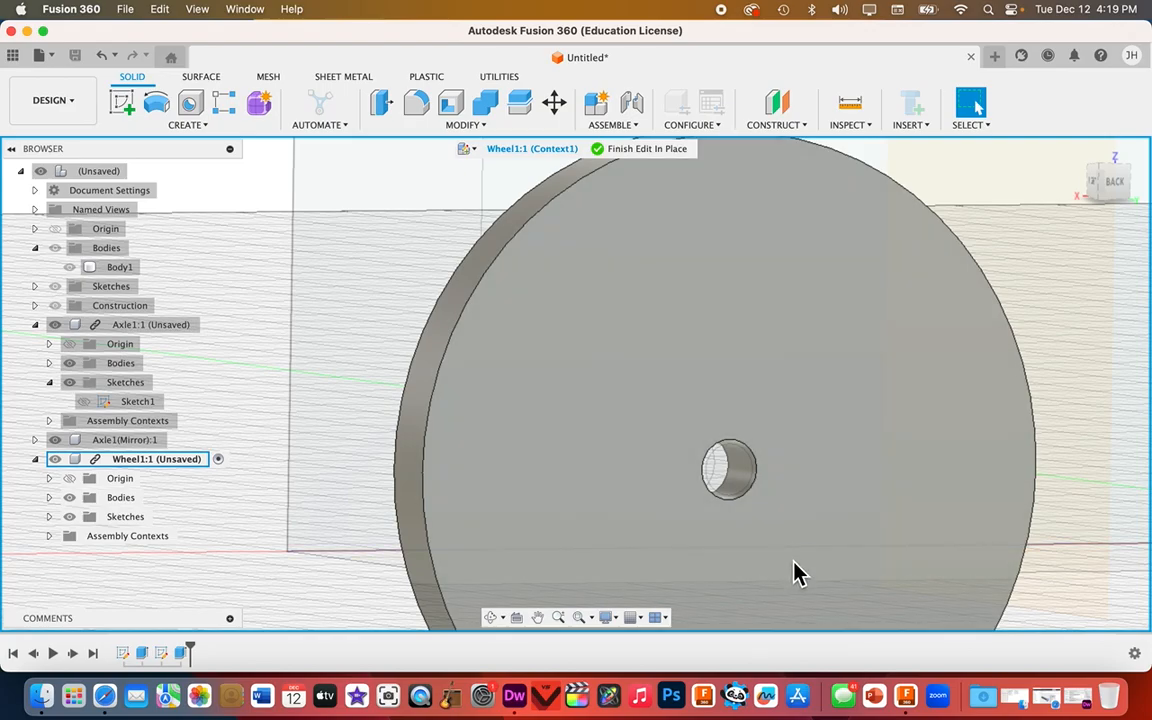
- Finish the in-place edit of the wheel component and return to the parent design
middle_click_drag(797, 573, 767, 565, "shift")
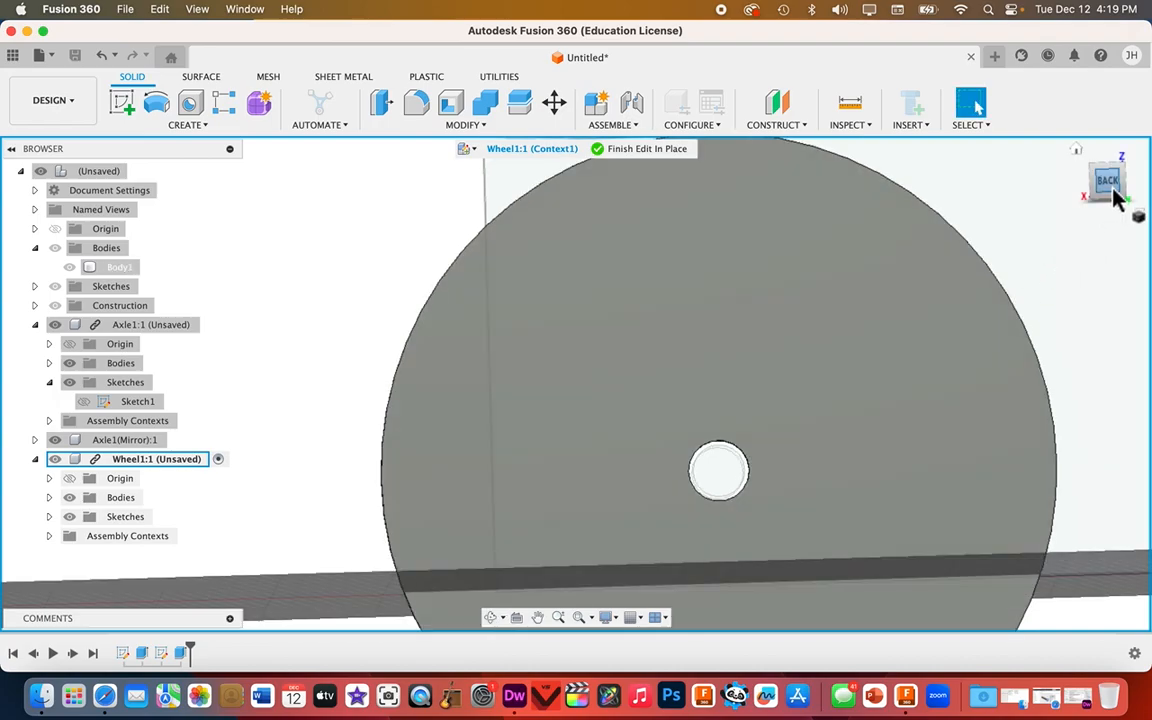
left_click(1110, 188)
scroll(746, 493, "down", 2)
scroll(748, 489, "up", 3)
scroll(748, 487, "up", 1)
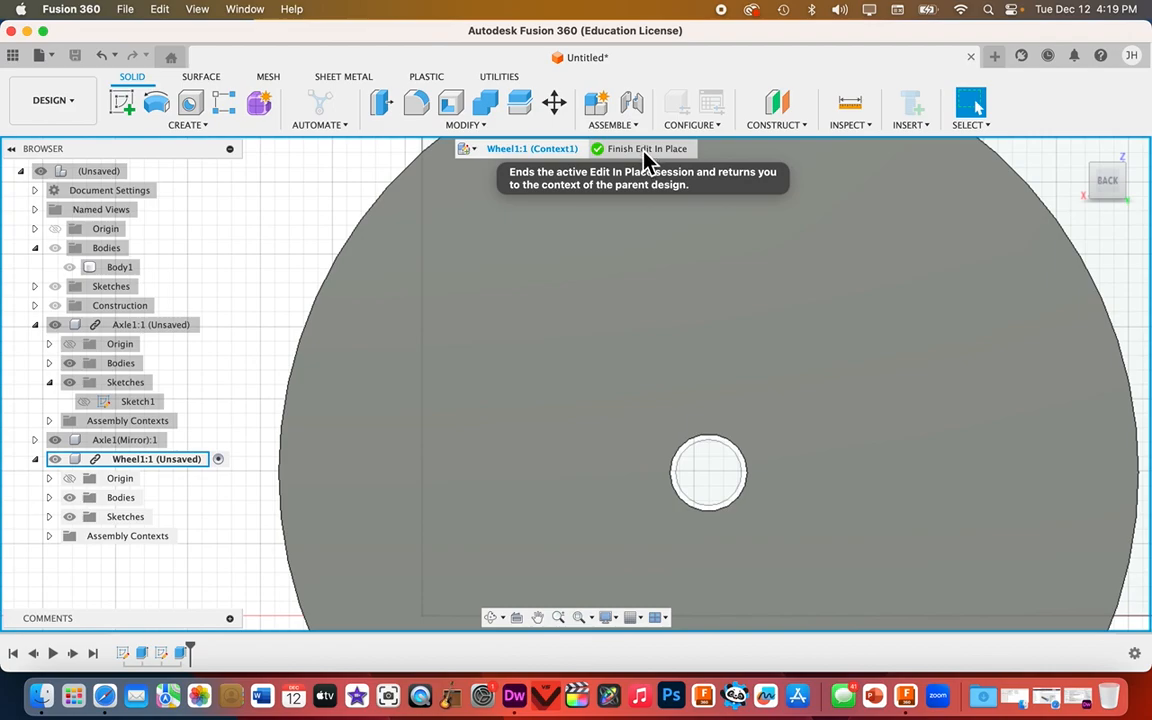
left_click(646, 160)
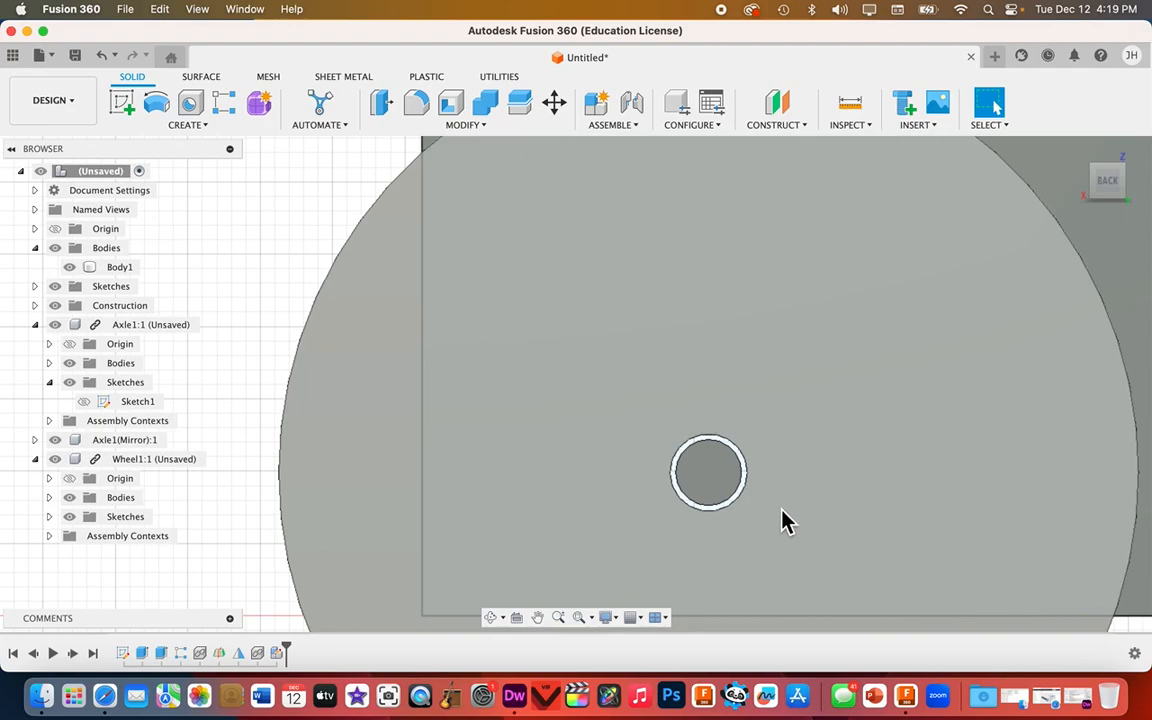
- Check the diameters of the wheel's hole edge and the axle's end edge, and examine the clearance between them
scroll(783, 521, "down", 2)
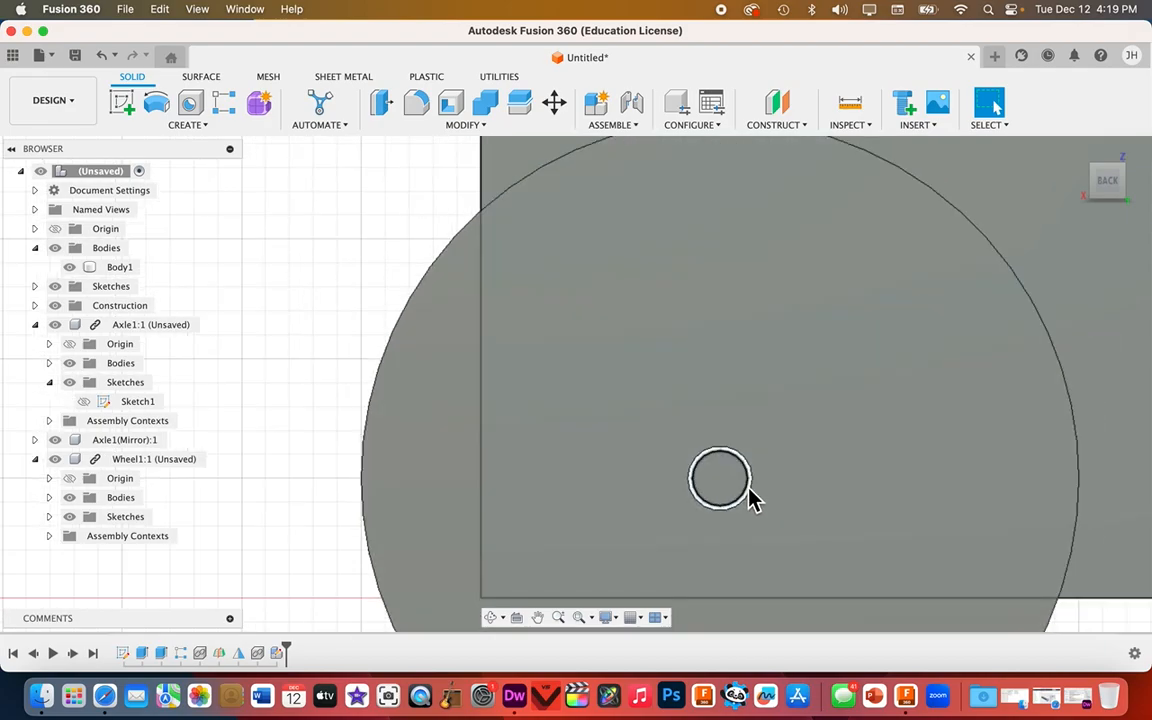
scroll(745, 494, "up", 4)
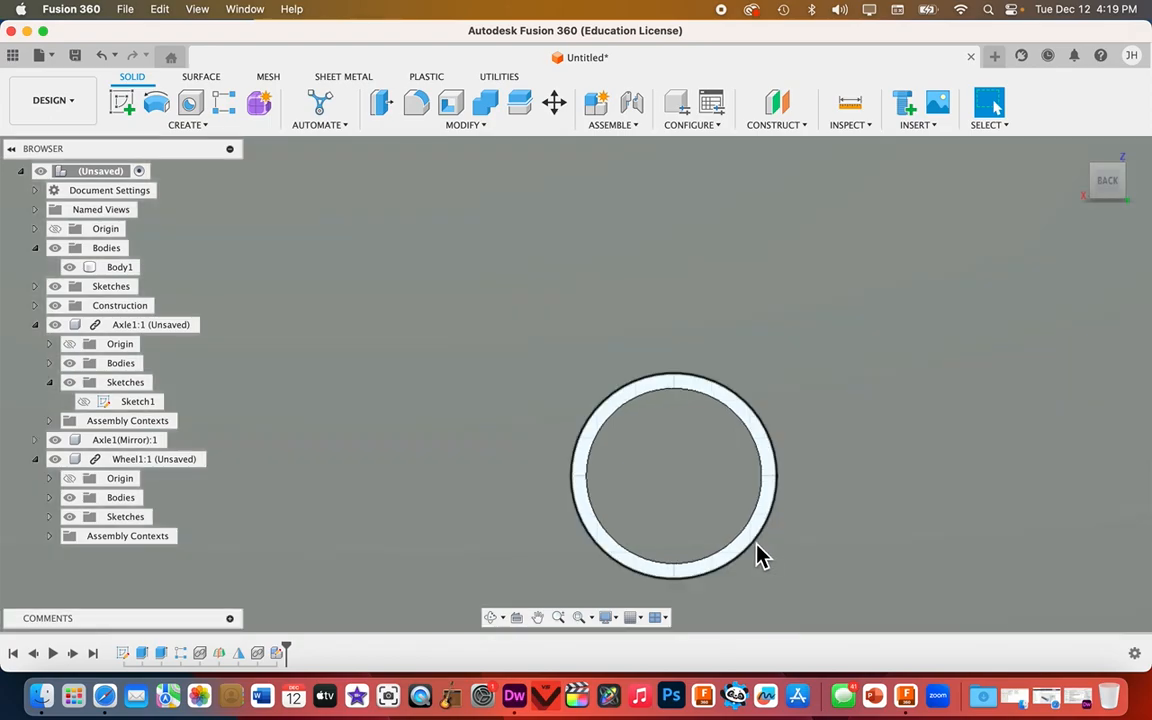
left_click(757, 556)
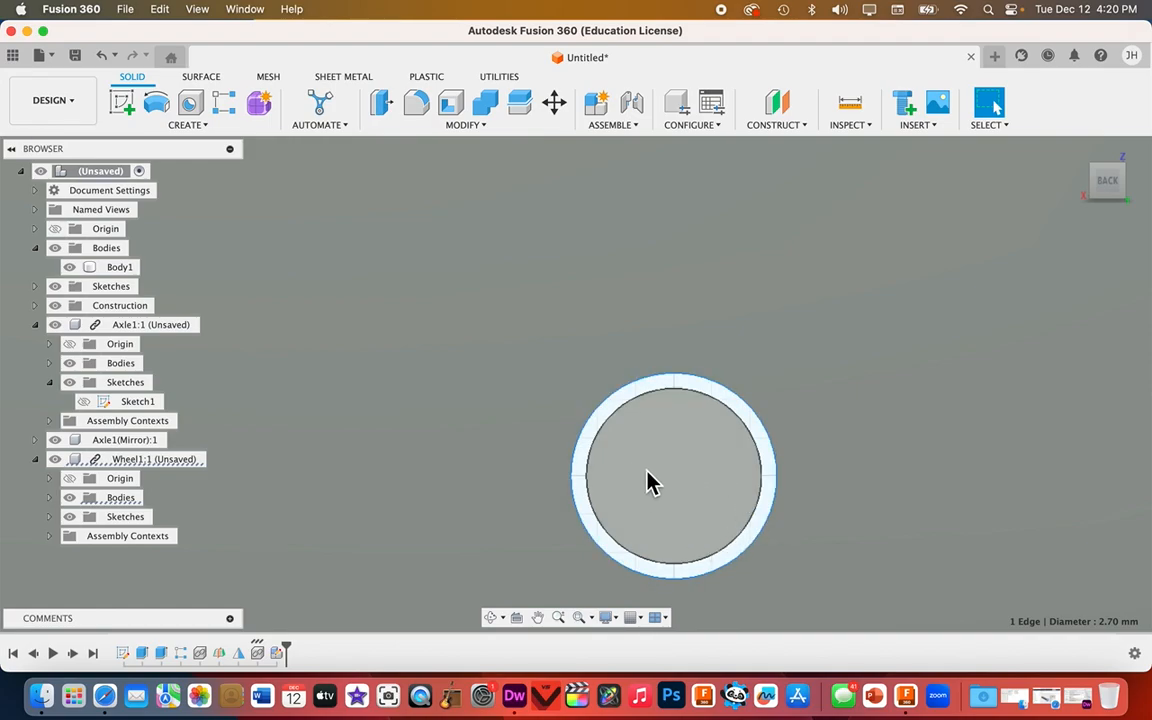
left_click(736, 542)
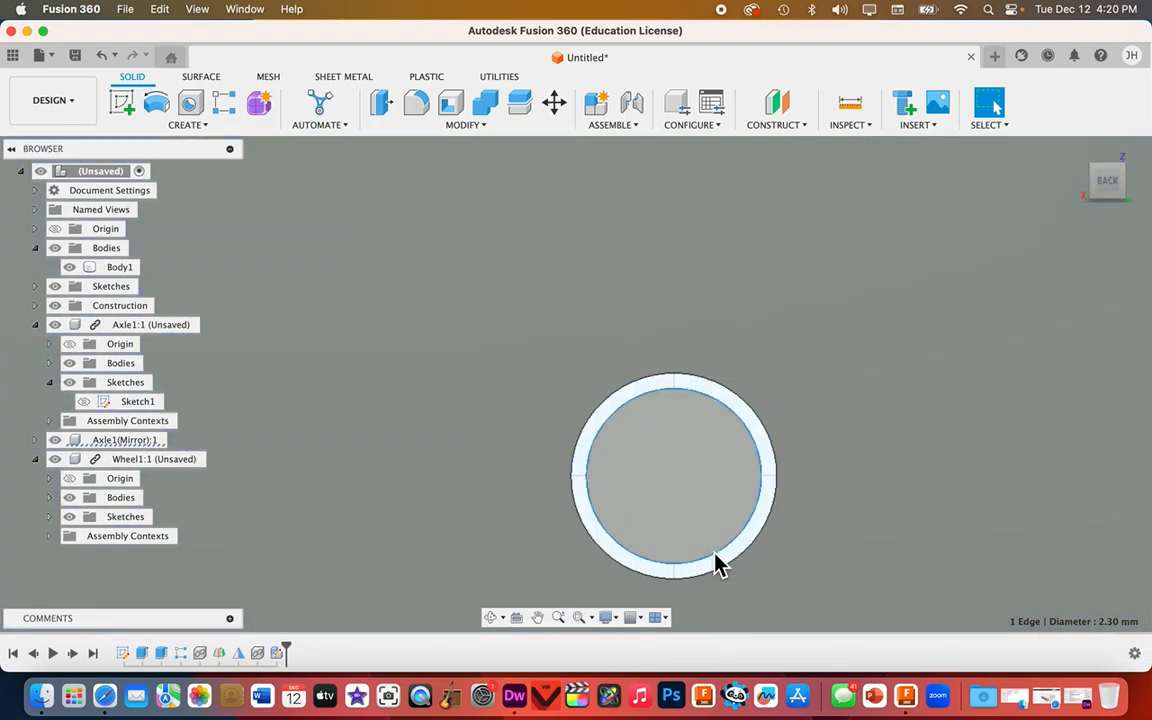
scroll(826, 556, "down", 5)
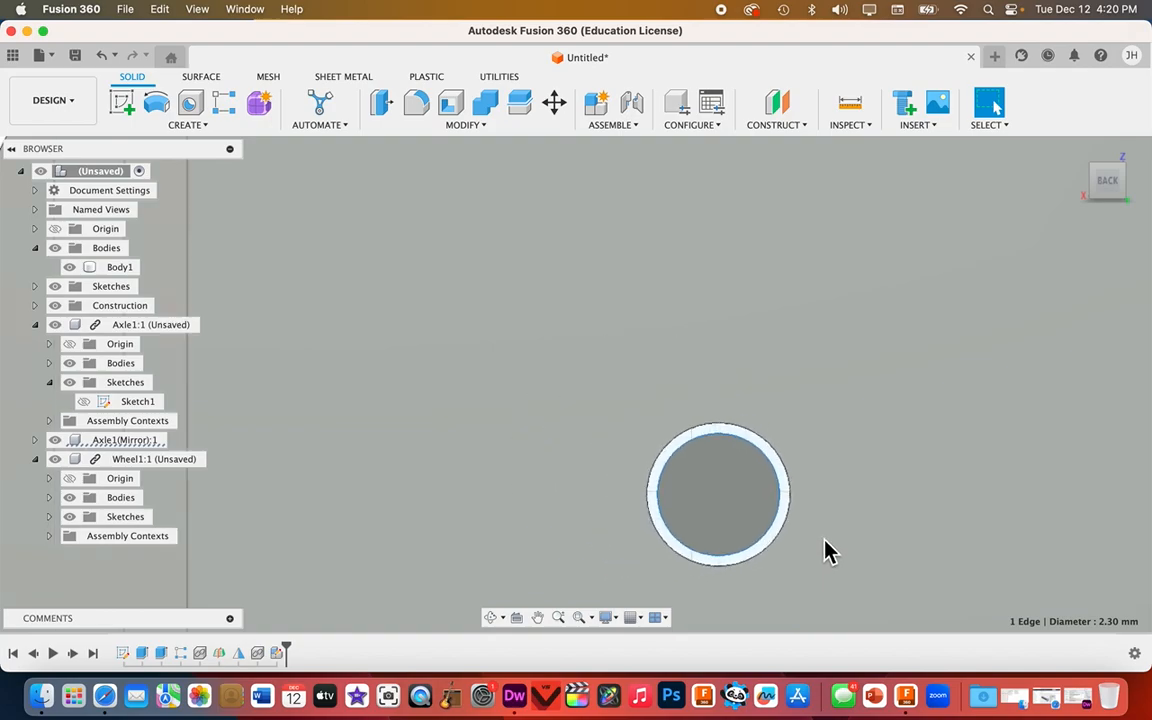
scroll(828, 551, "down", 6)
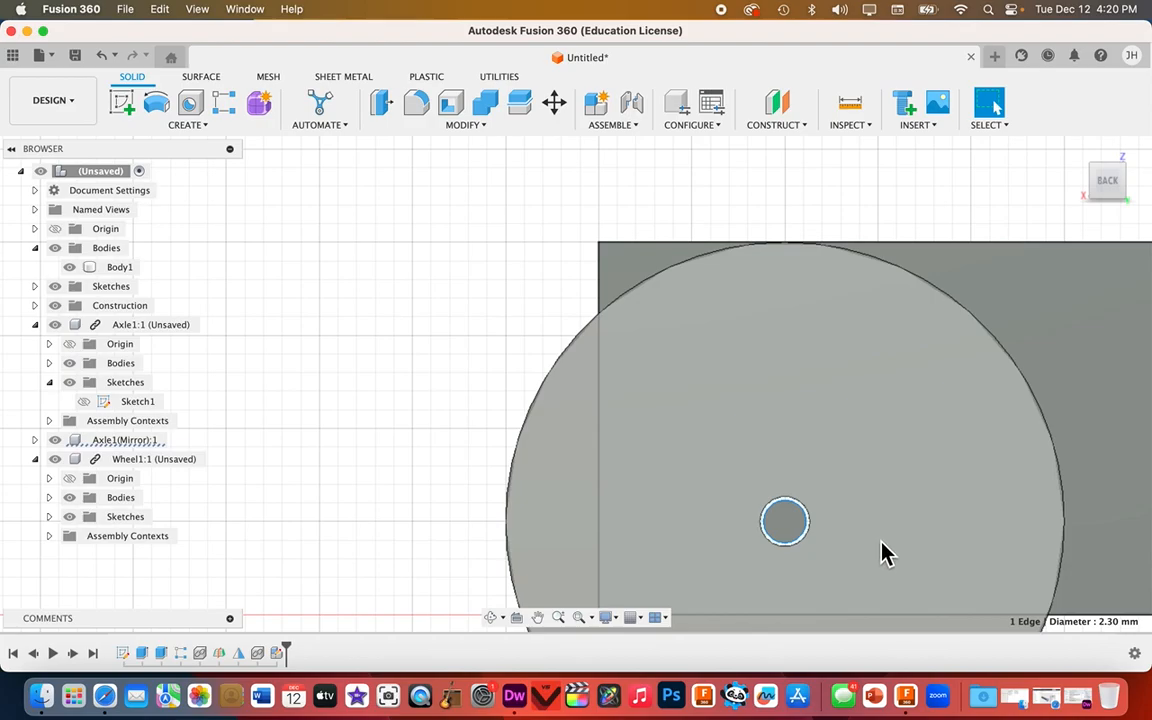
mouse_move(883, 553)
middle_mouse_down("shift")
mouse_move(918, 532)
mouse_move(872, 524)
mouse_move(1021, 517)
mouse_move(897, 560)
middle_mouse_up("shift")
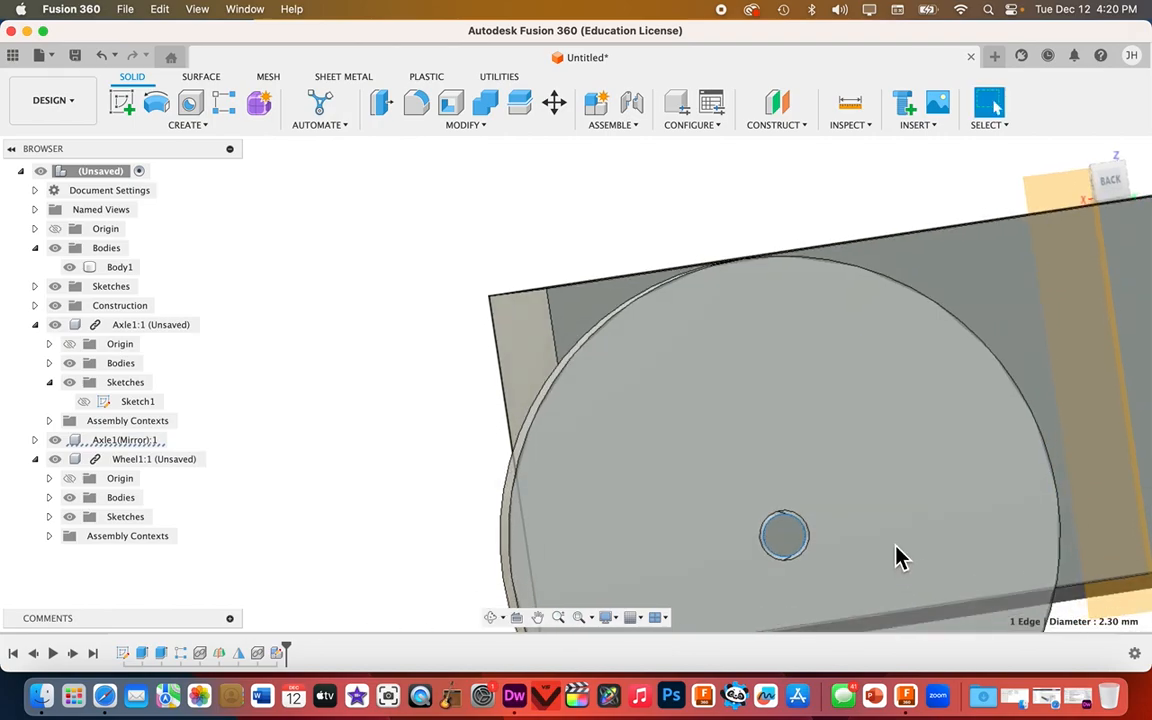
scroll(897, 557, "down", 5)
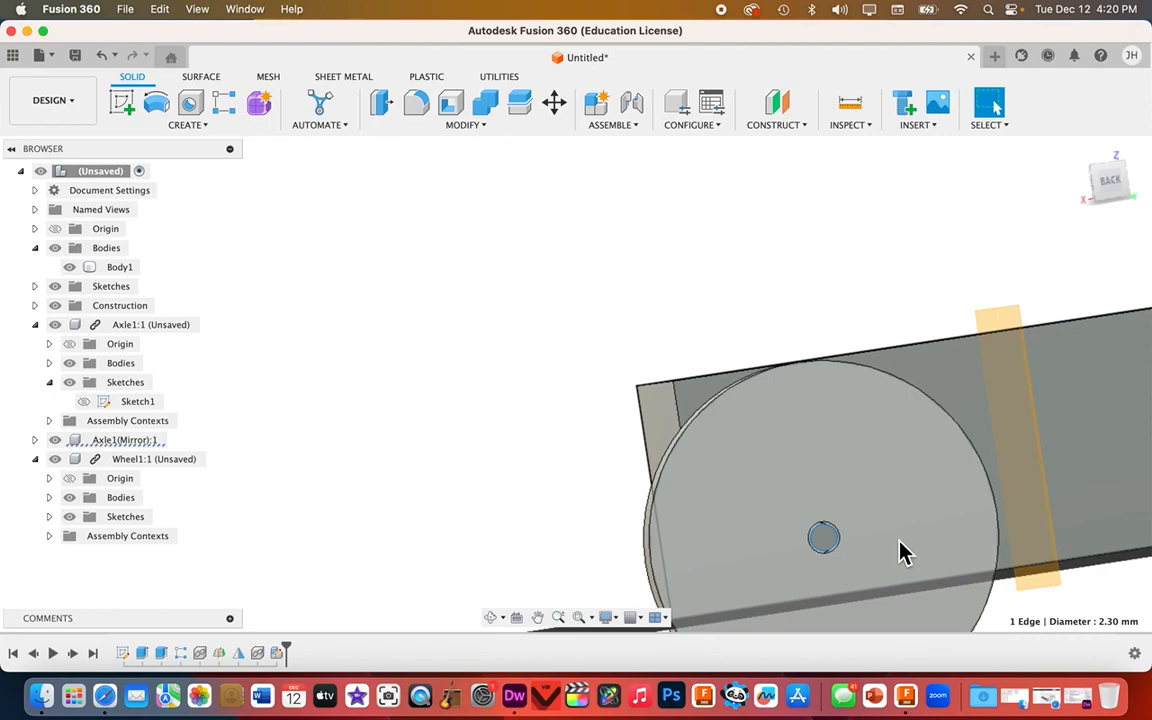
scroll(903, 549, "down", 1)
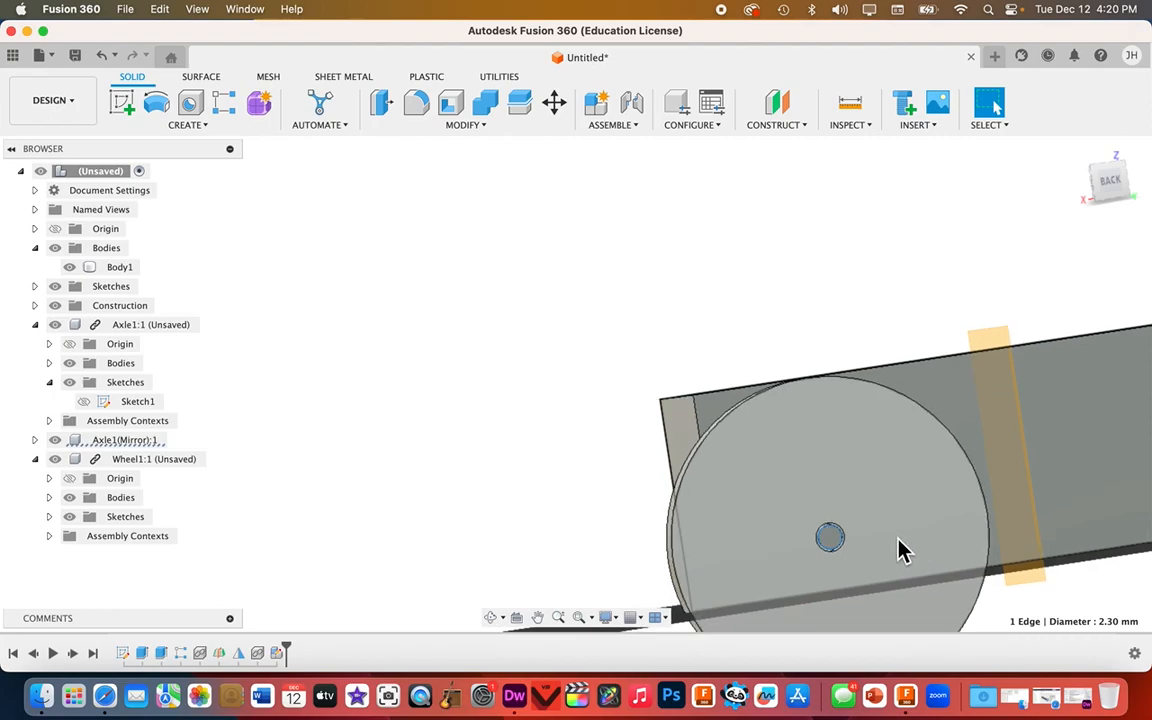
scroll(903, 549, "down", 1)
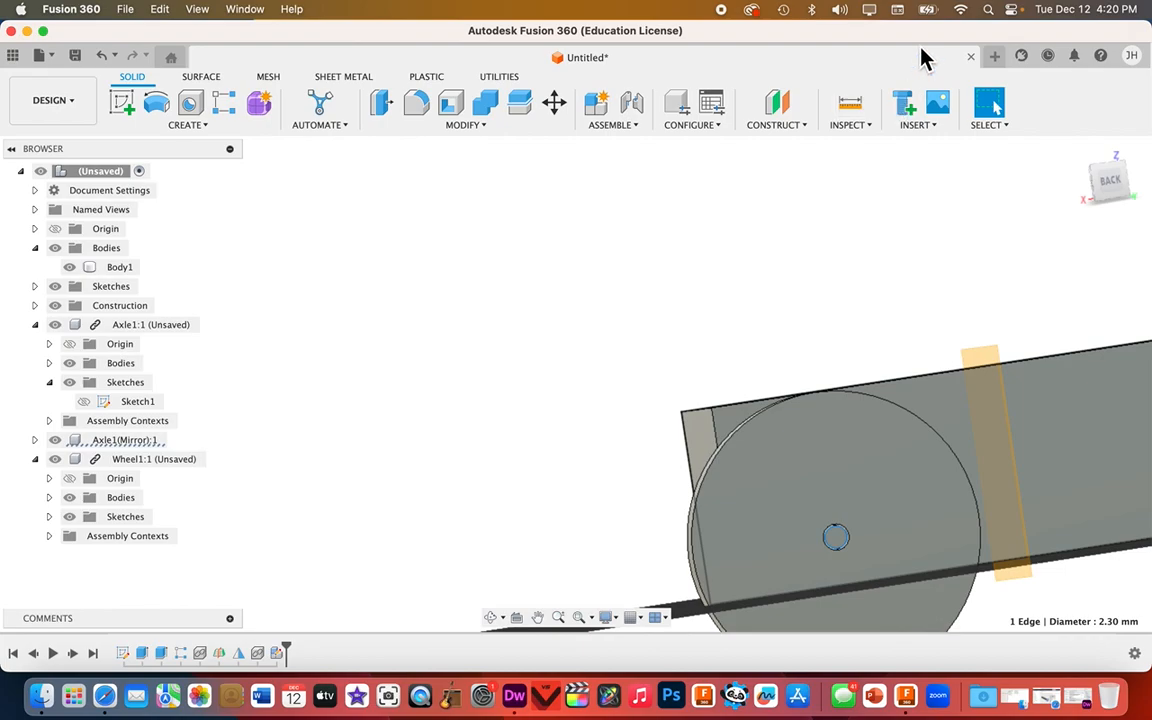